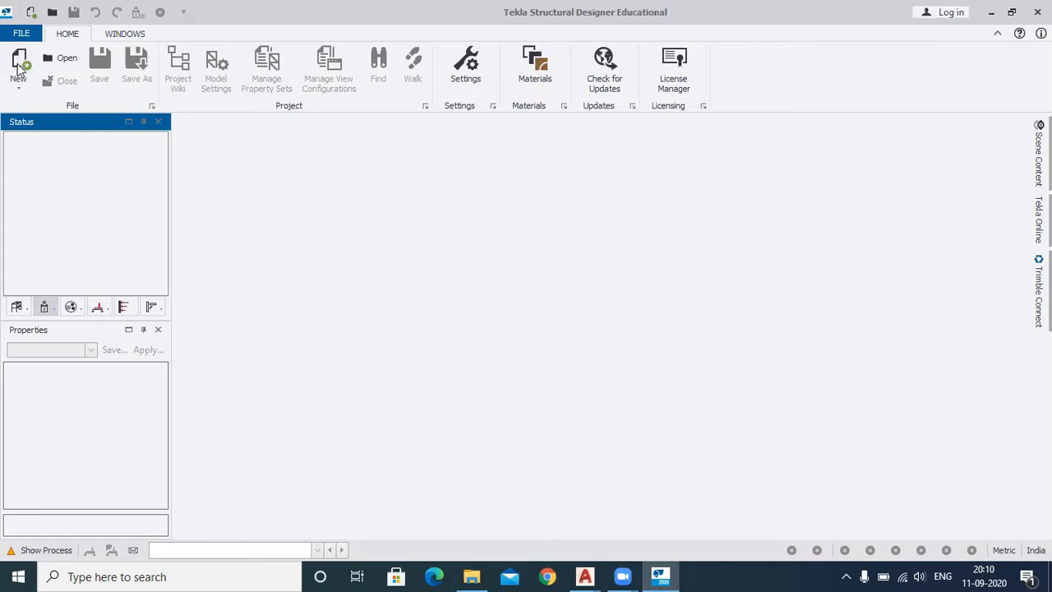
Step: Create a new project and insert a construction level below Base at -1.2 m
{"action": "left_click", "coordinate": [21, 70]}
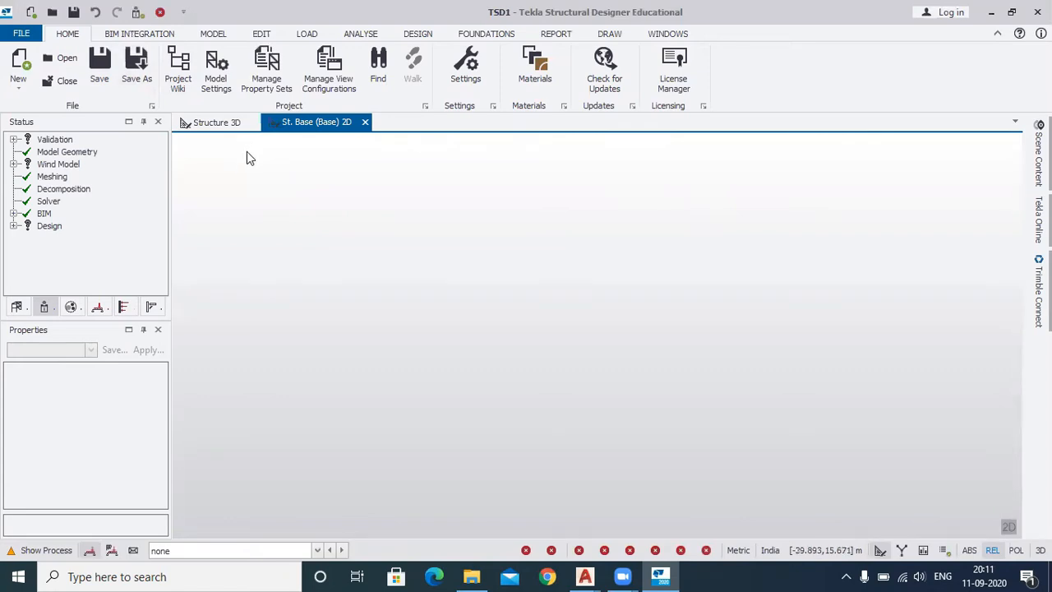
{"action": "left_click", "coordinate": [212, 34]}
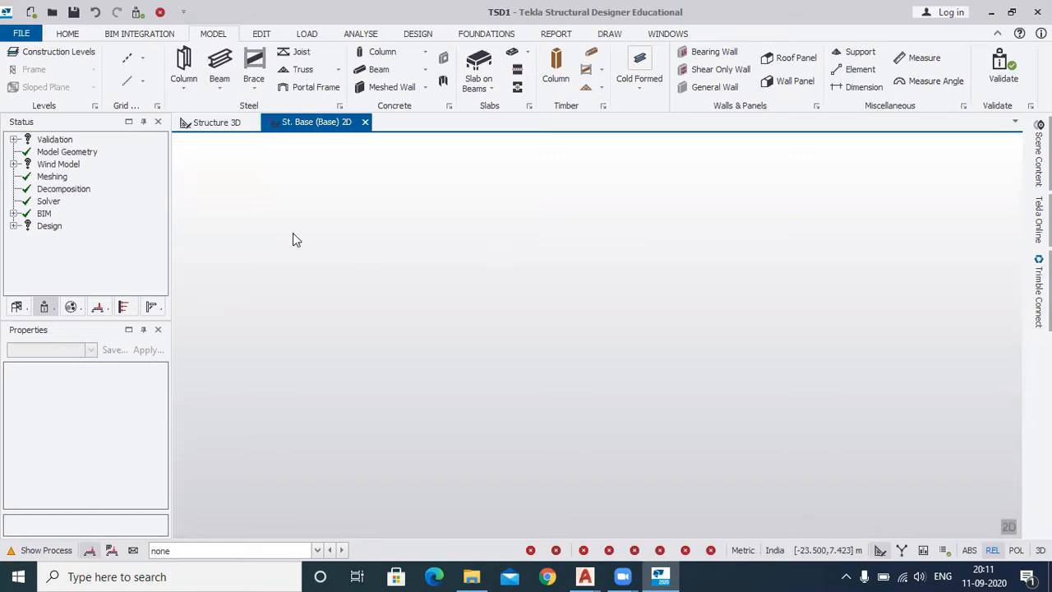
{"action": "left_click", "coordinate": [85, 56]}
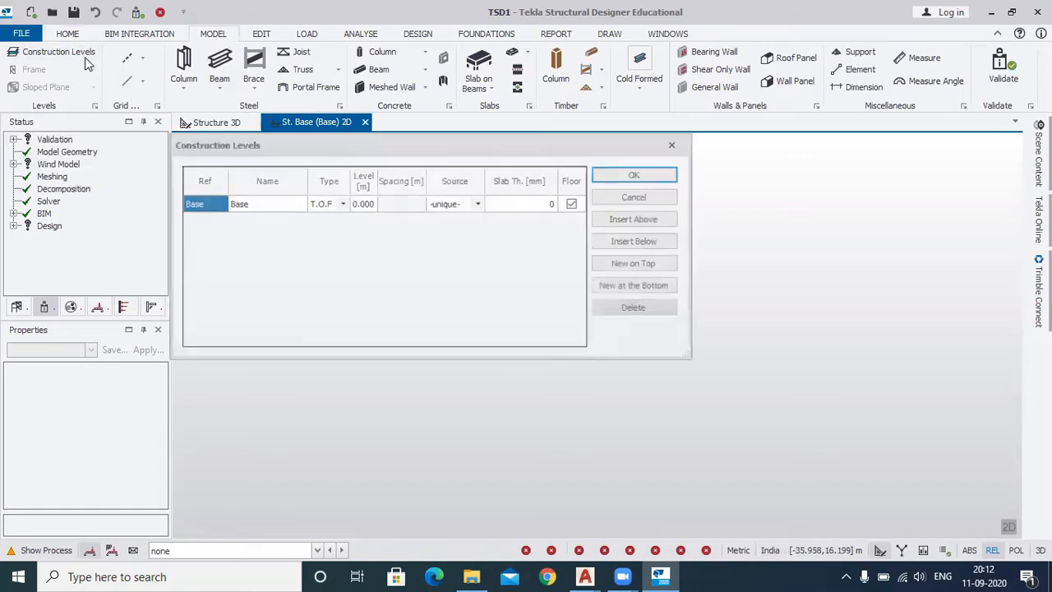
{"action": "left_click", "coordinate": [670, 240]}
{"action": "left_click", "coordinate": [353, 222]}
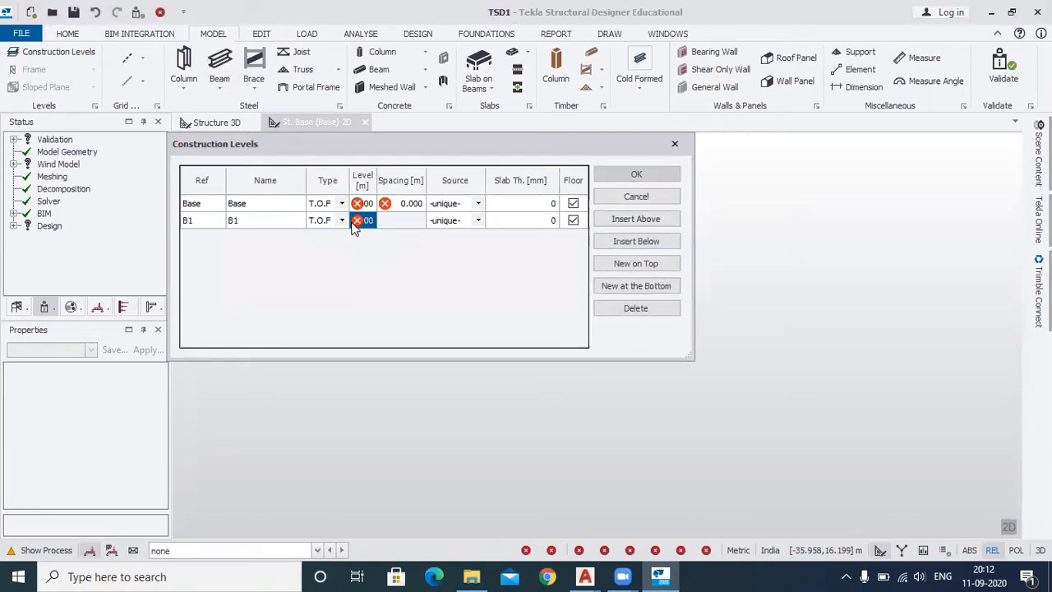
{"action": "type", "text": "-1.2"}
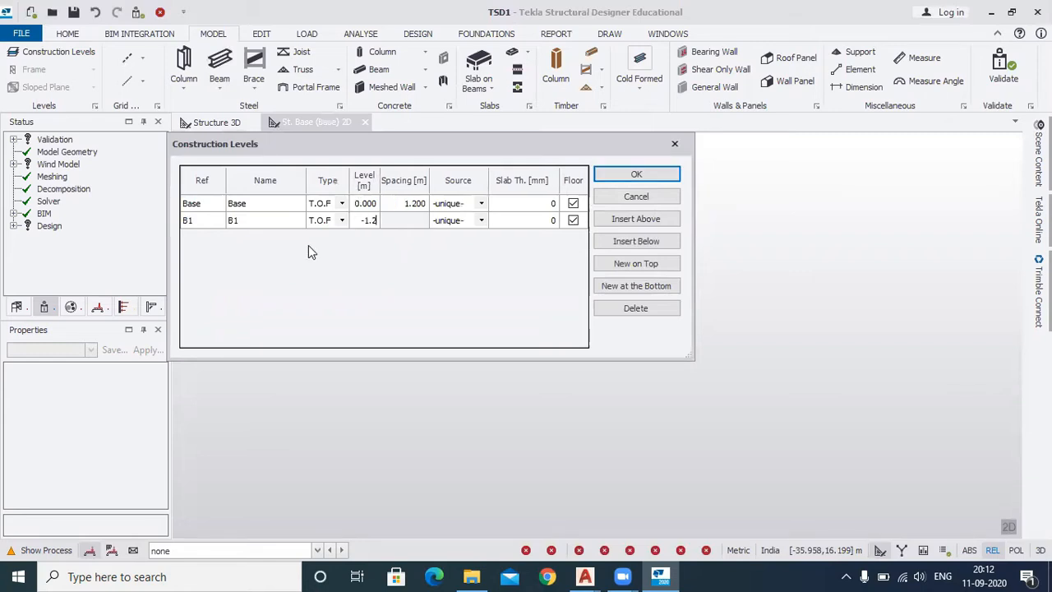
Step: Insert a construction level above Base with a spacing of 4 m and accept the level list
{"action": "left_click", "coordinate": [204, 204]}
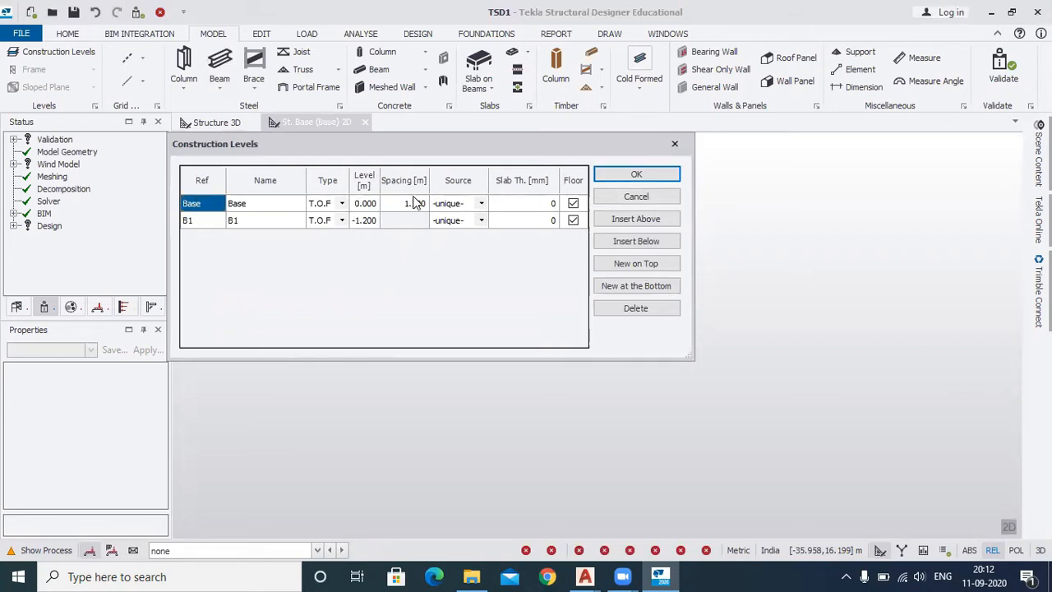
{"action": "left_click", "coordinate": [639, 222]}
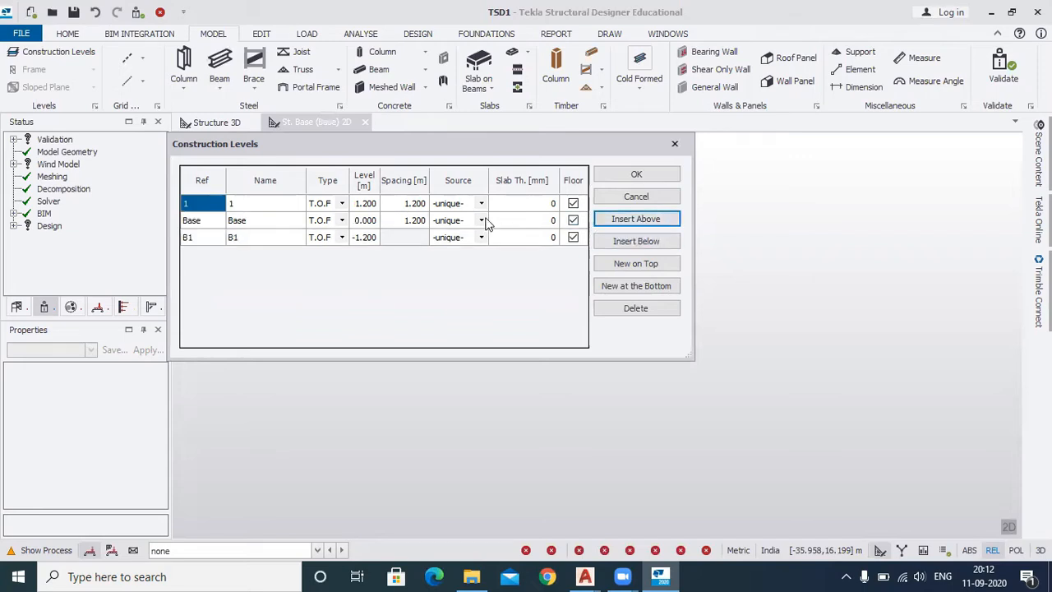
{"action": "left_click", "coordinate": [417, 203]}
{"action": "type", "text": "5"}
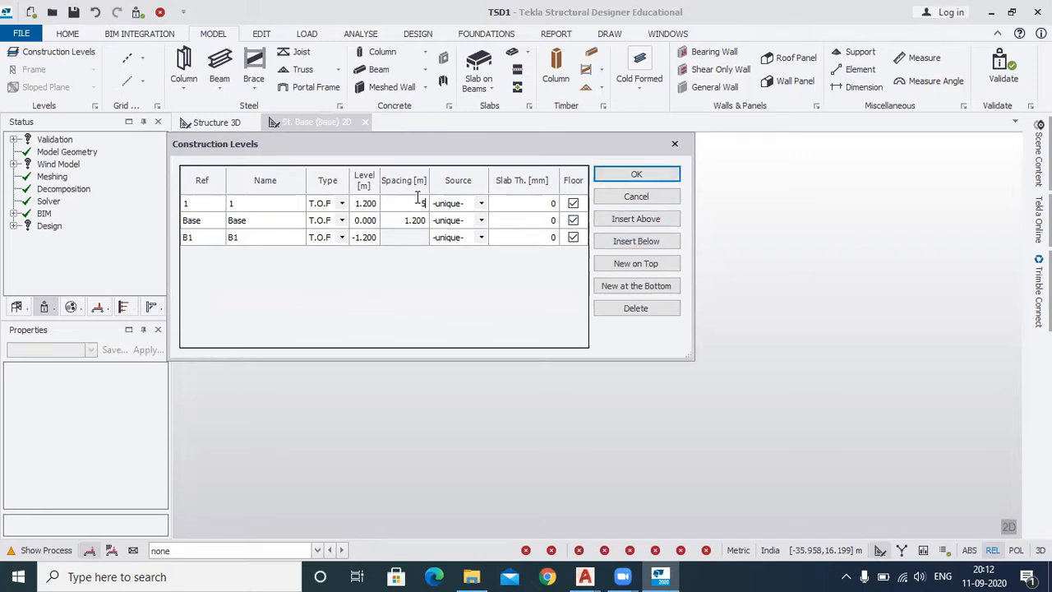
{"action": "key", "text": "BackSpace"}
{"action": "type", "text": "4"}
{"action": "left_click", "coordinate": [532, 209]}
{"action": "left_click", "coordinate": [634, 176]}
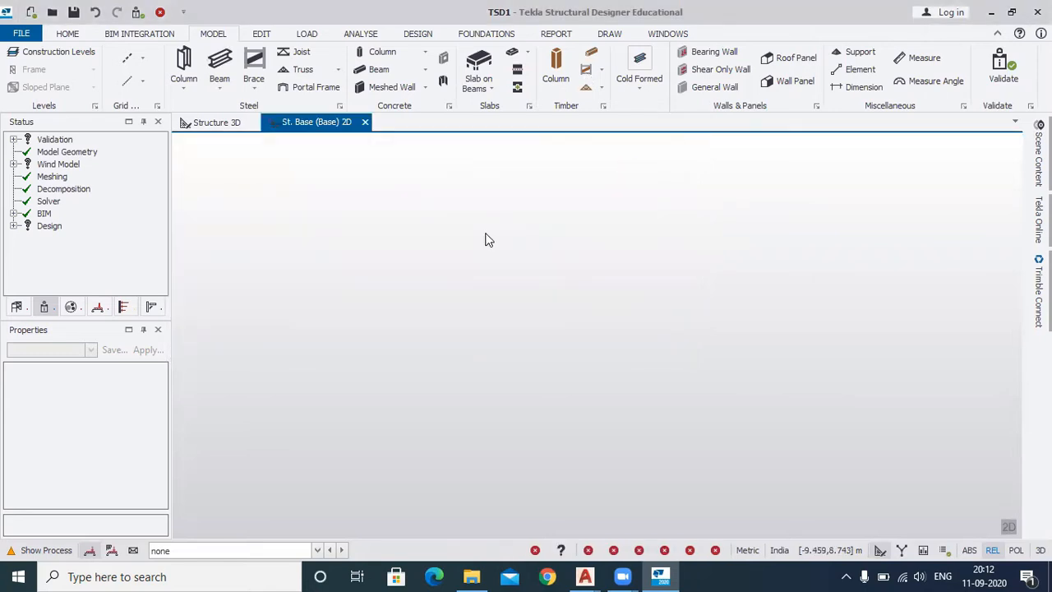
Step: Open the 2D plan view of level St. B1 (B1) from the structure's levels
{"action": "left_click", "coordinate": [18, 308]}
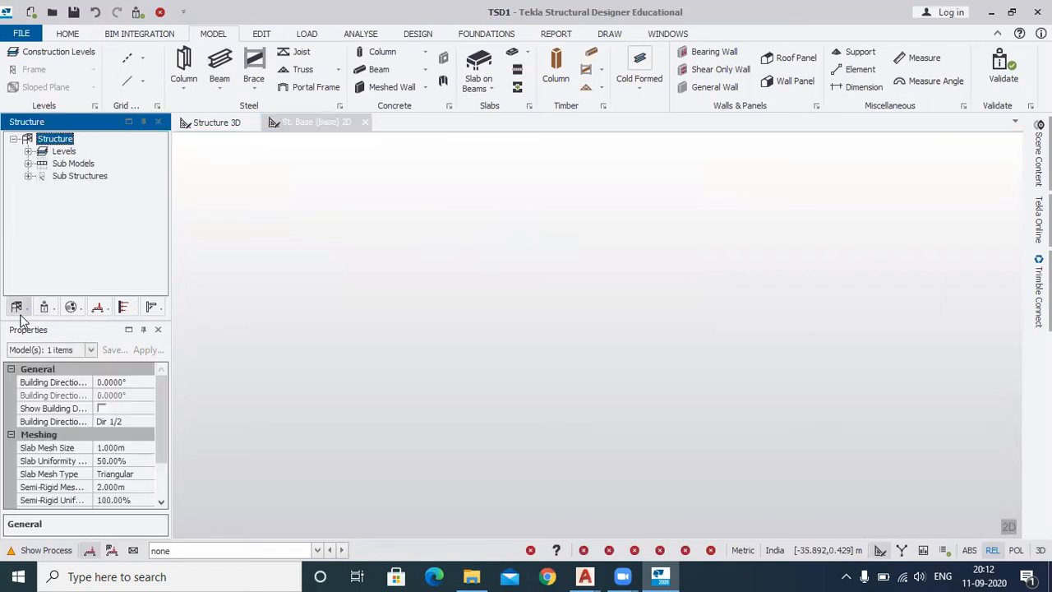
{"action": "left_click", "coordinate": [28, 152]}
{"action": "left_click", "coordinate": [88, 189]}
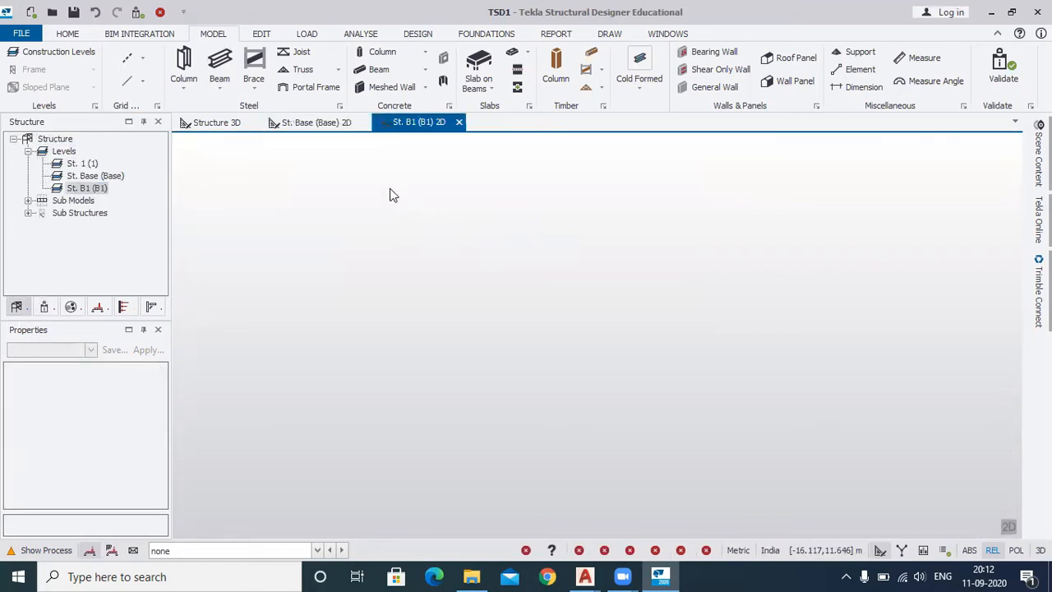
Step: Draw a single vertical grid line in the B1 plan
{"action": "left_click", "coordinate": [144, 60]}
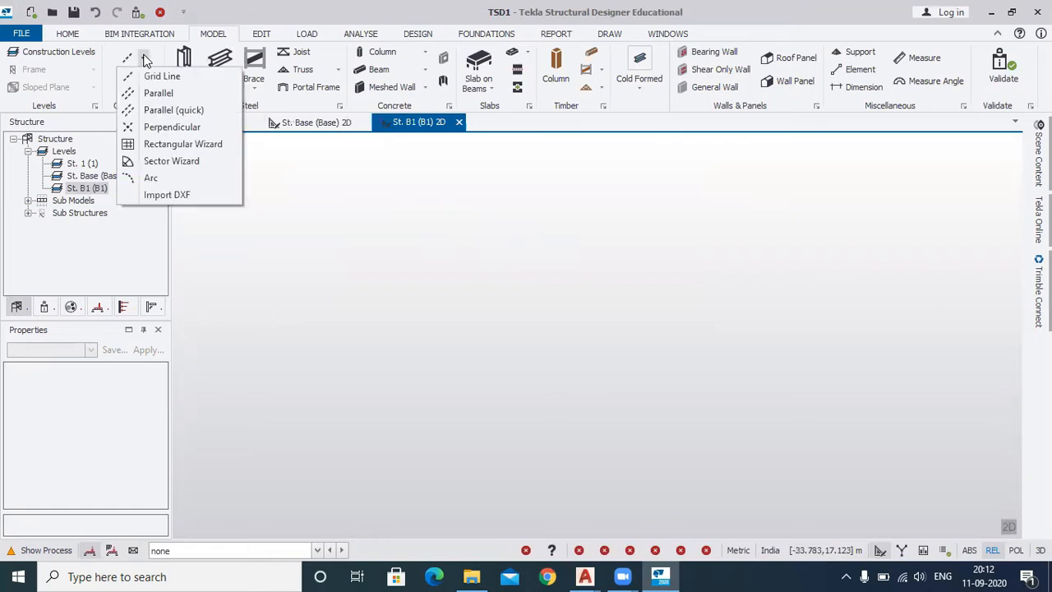
{"action": "left_click", "coordinate": [155, 78]}
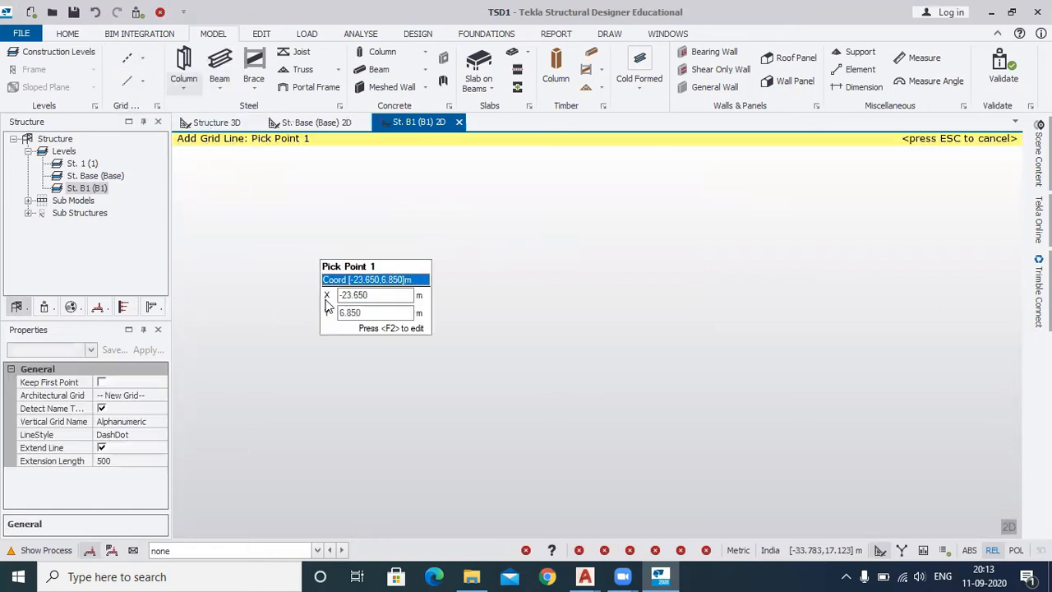
{"action": "left_click", "coordinate": [355, 228]}
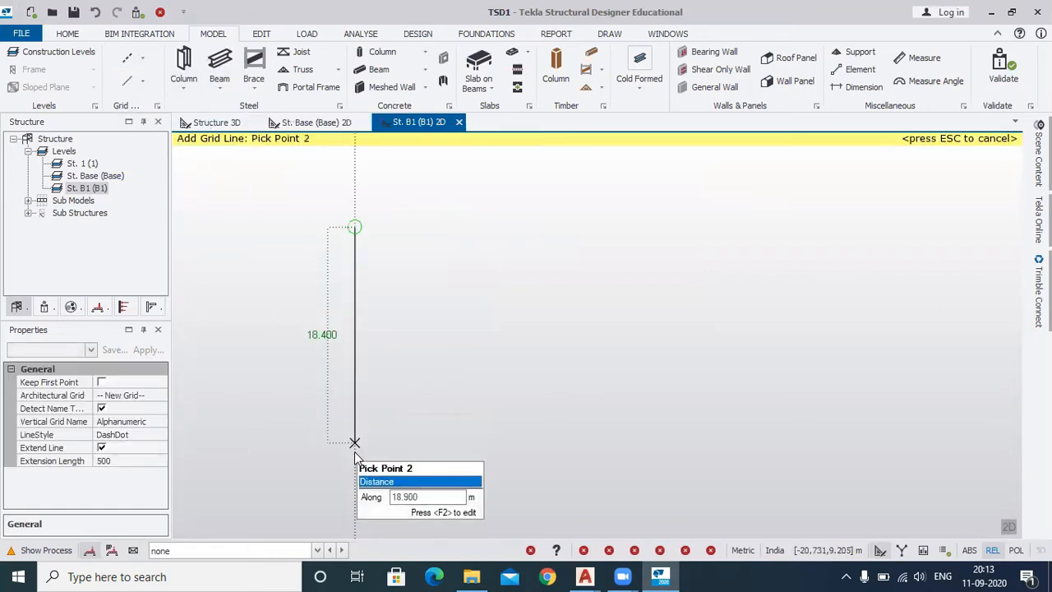
{"action": "left_click", "coordinate": [347, 382]}
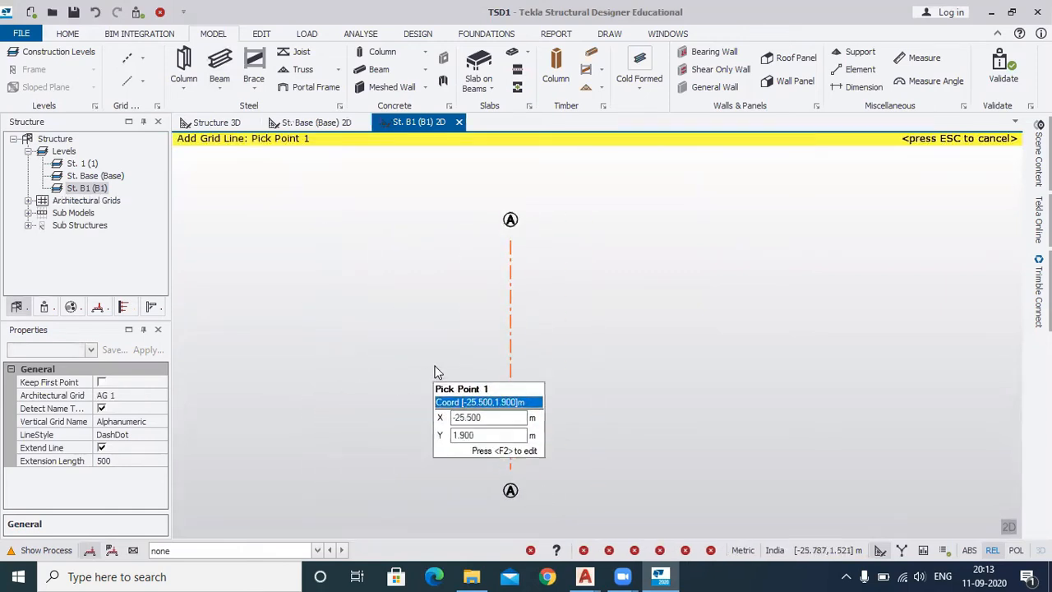
{"action": "key", "text": "Escape"}
Step: Add a parallel grid line 4 m to the right of grid line A, about 13.8 m long
{"action": "left_click", "coordinate": [140, 59]}
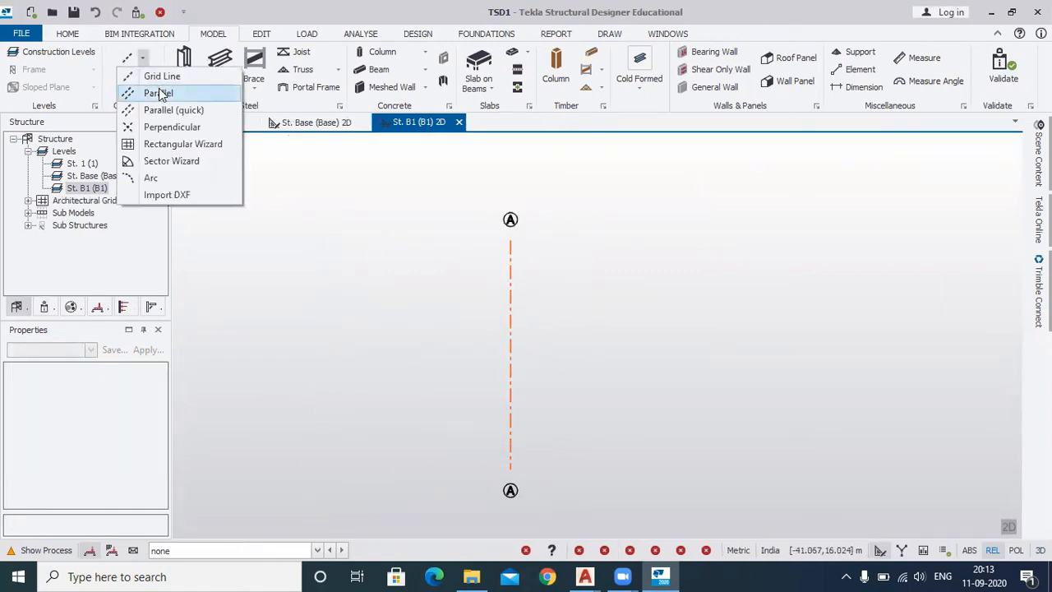
{"action": "left_click", "coordinate": [157, 93]}
{"action": "left_click", "coordinate": [509, 331]}
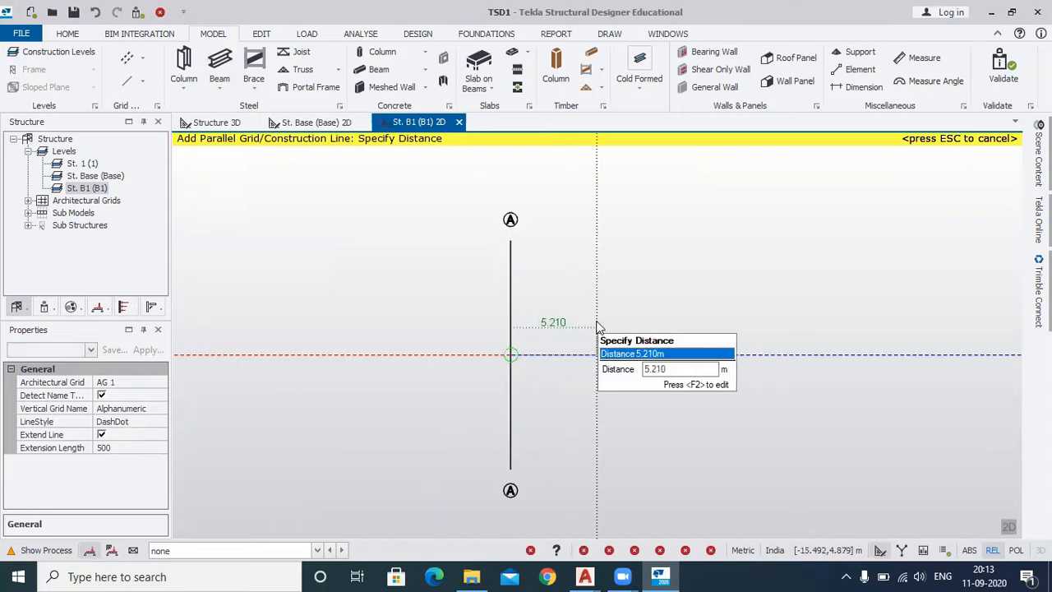
{"action": "key", "text": "F2"}
{"action": "type", "text": "4"}
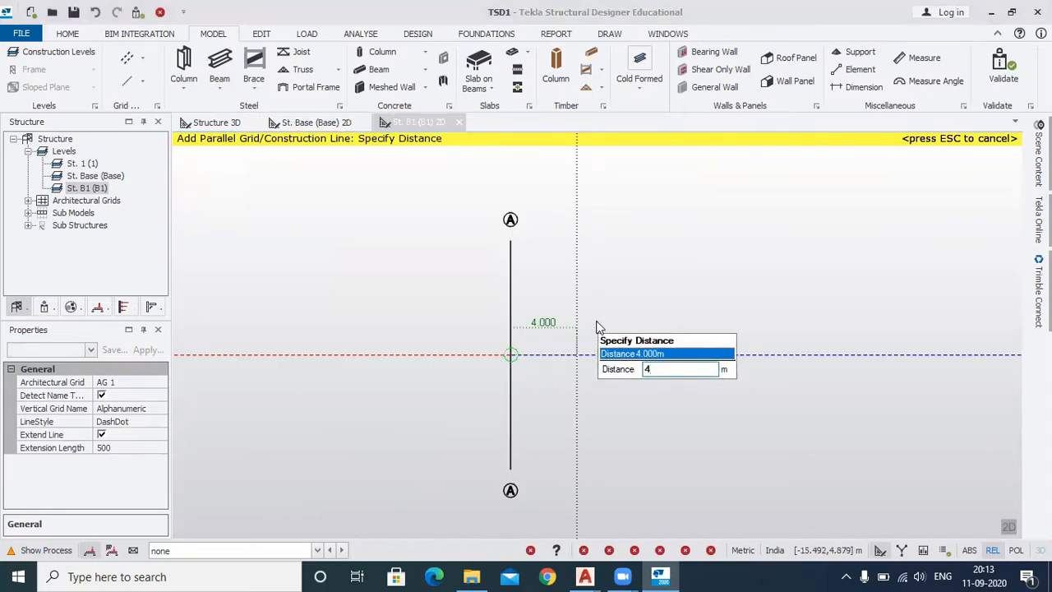
{"action": "key", "text": "Return"}
{"action": "left_click", "coordinate": [577, 239]}
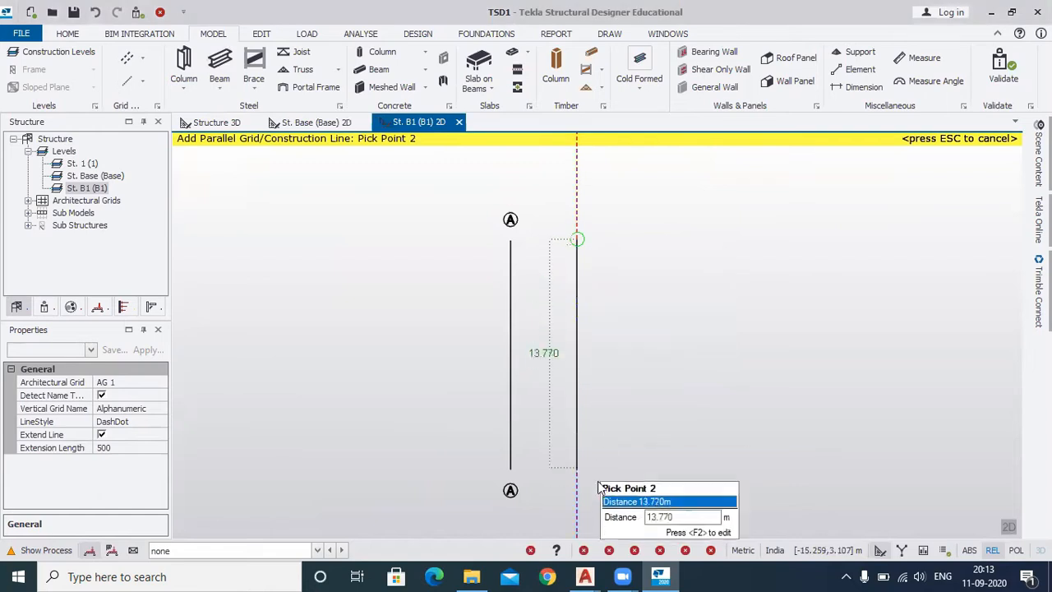
{"action": "left_click", "coordinate": [595, 488]}
{"action": "scroll", "coordinate": [589, 399], "scroll_direction": "down", "scroll_amount": 3}
{"action": "left_click", "coordinate": [586, 398]}
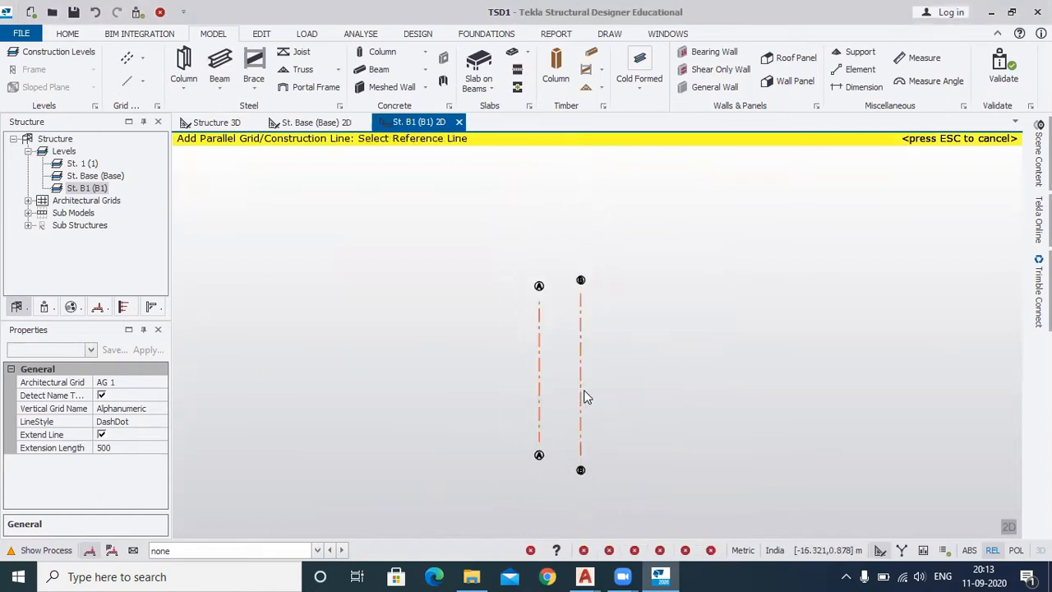
{"action": "scroll", "coordinate": [686, 358], "scroll_direction": "up", "scroll_amount": 1}
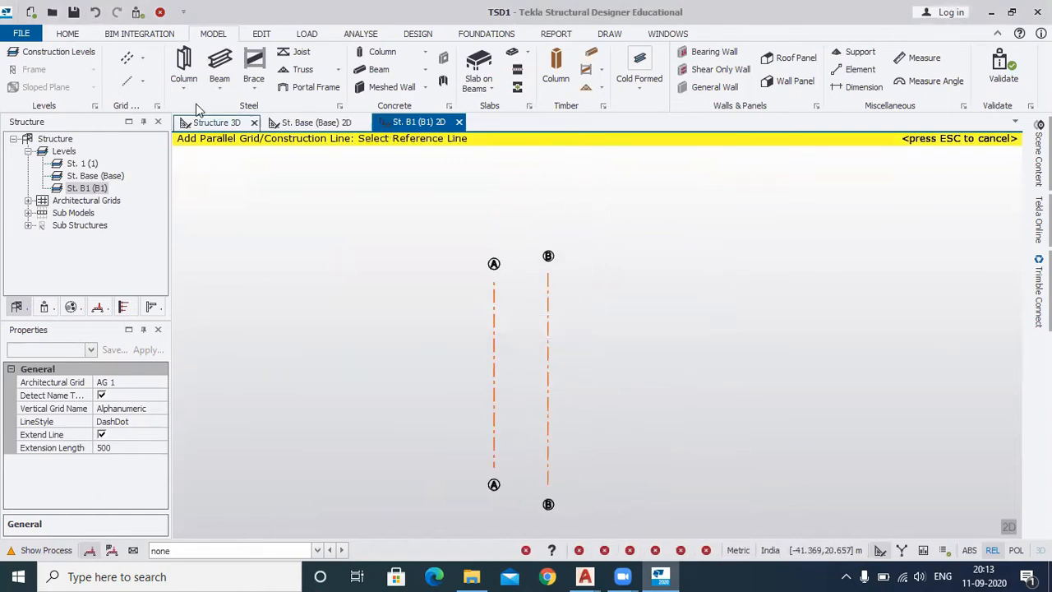
Step: Draw a horizontal grid line crossing grid lines A and B near their upper ends
{"action": "left_click", "coordinate": [142, 58]}
{"action": "left_click", "coordinate": [148, 76]}
{"action": "left_click", "coordinate": [394, 311]}
{"action": "left_click", "coordinate": [646, 310]}
{"action": "left_click", "coordinate": [646, 311]}
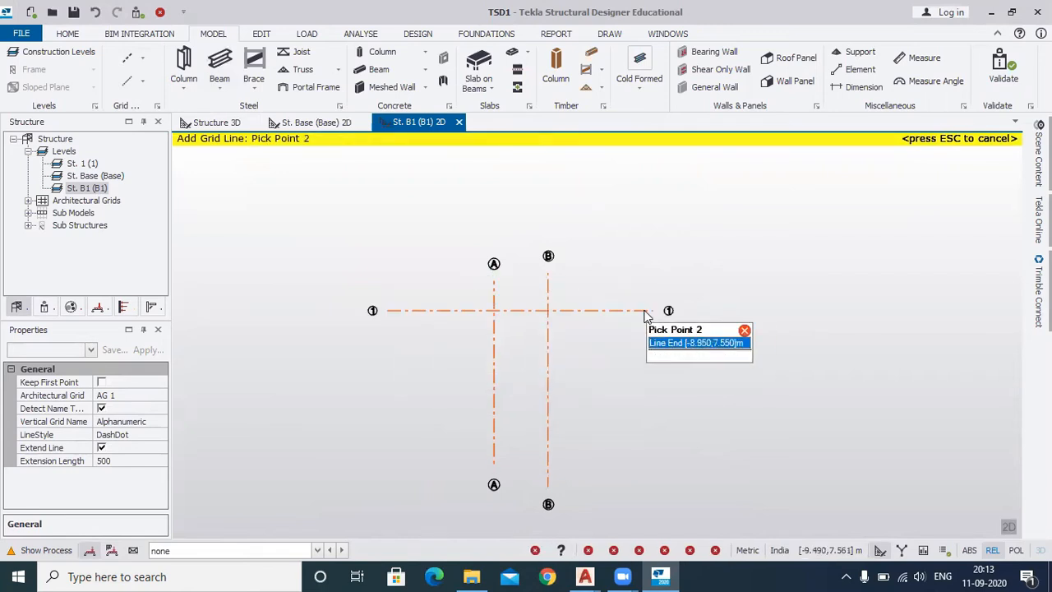
{"action": "key", "text": "Escape"}
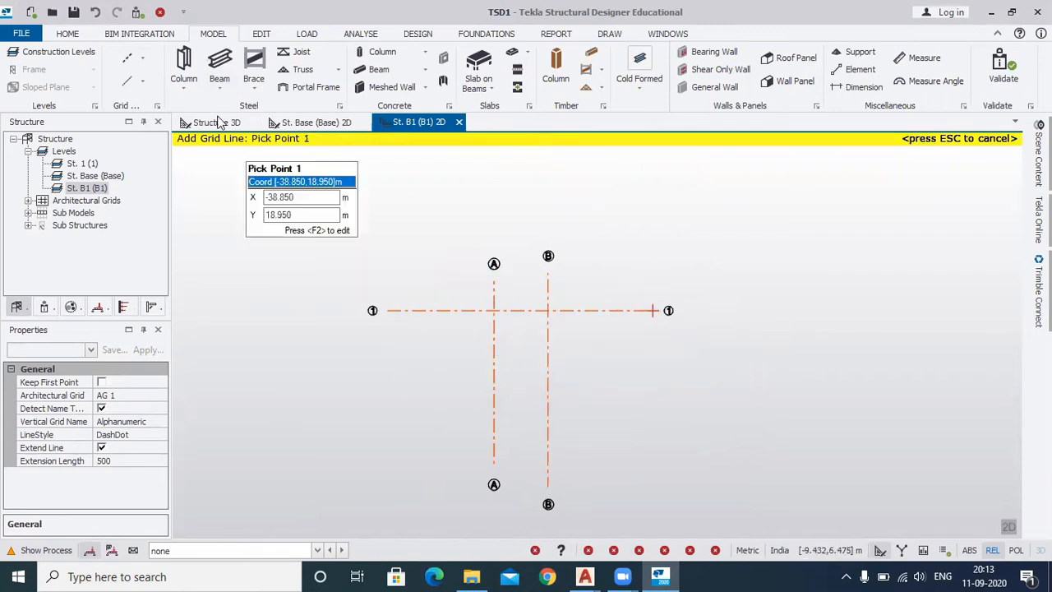
Step: Add a parallel grid line 4 m below grid line 1, crossing both vertical grid lines
{"action": "left_click", "coordinate": [142, 58]}
{"action": "left_click", "coordinate": [154, 90]}
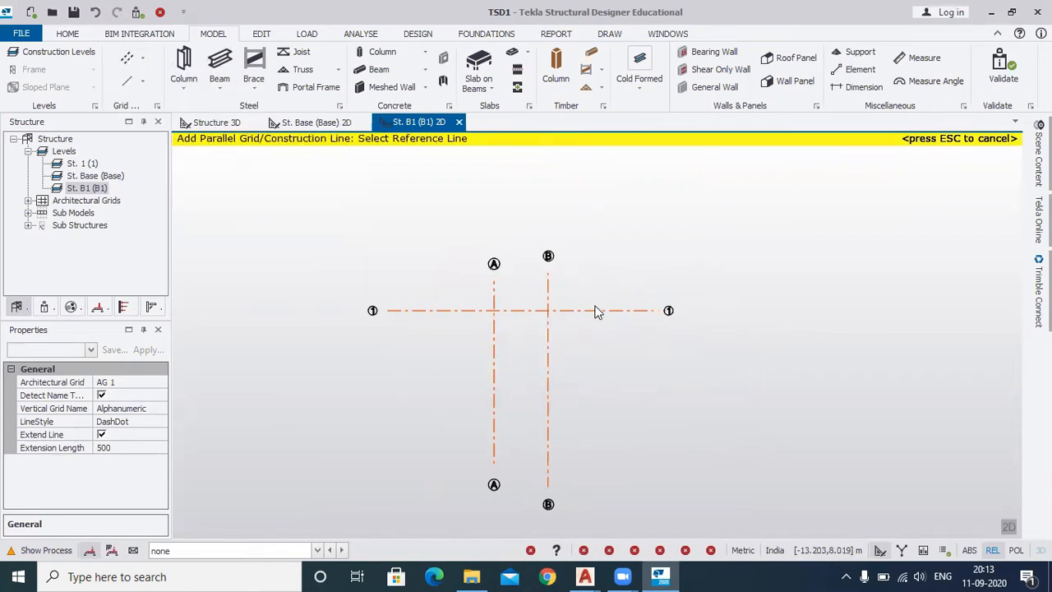
{"action": "left_click", "coordinate": [598, 310]}
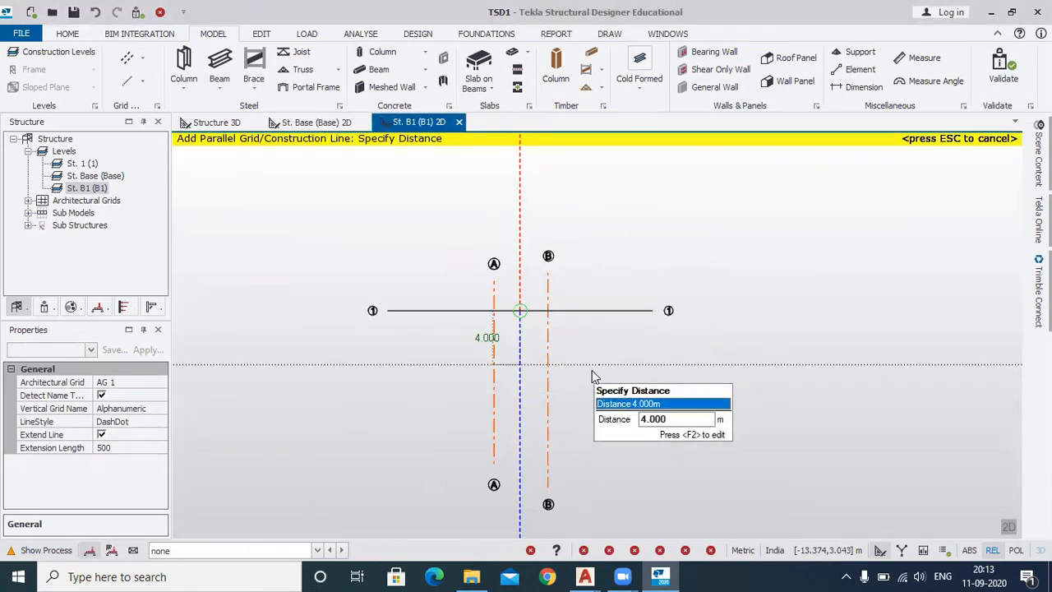
{"action": "left_click", "coordinate": [593, 376]}
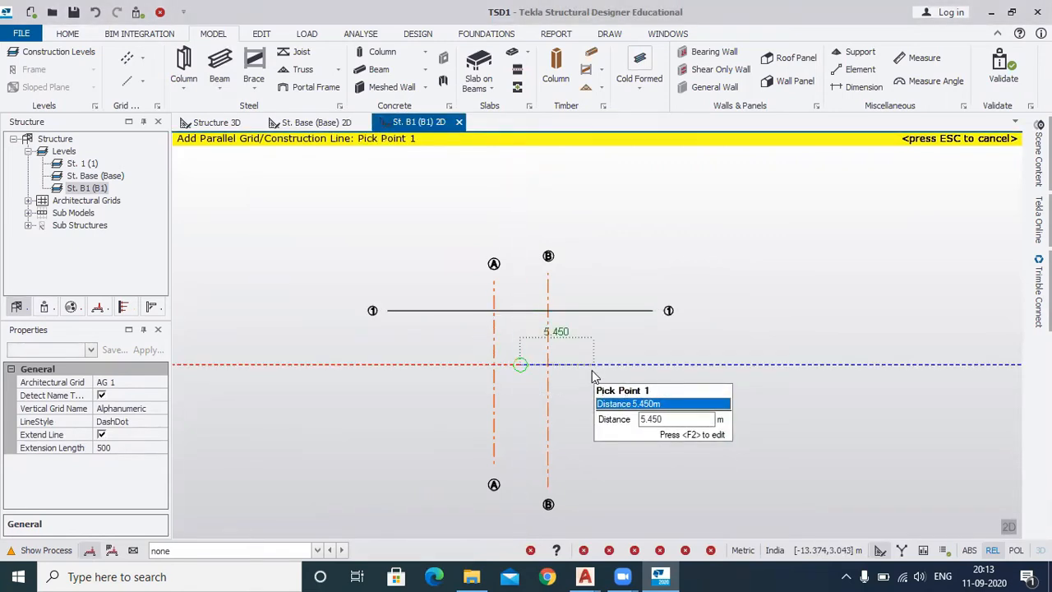
{"action": "left_click", "coordinate": [404, 364]}
{"action": "left_click", "coordinate": [642, 367]}
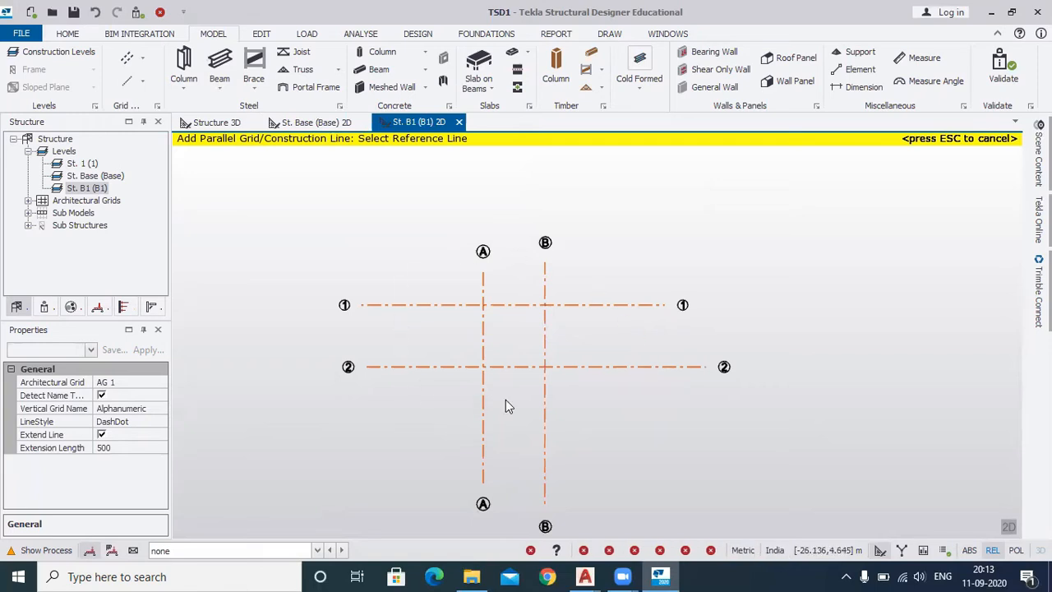
{"action": "mouse_move", "coordinate": [562, 358]}
{"action": "scroll", "coordinate": [559, 345], "scroll_direction": "up", "scroll_amount": 1}
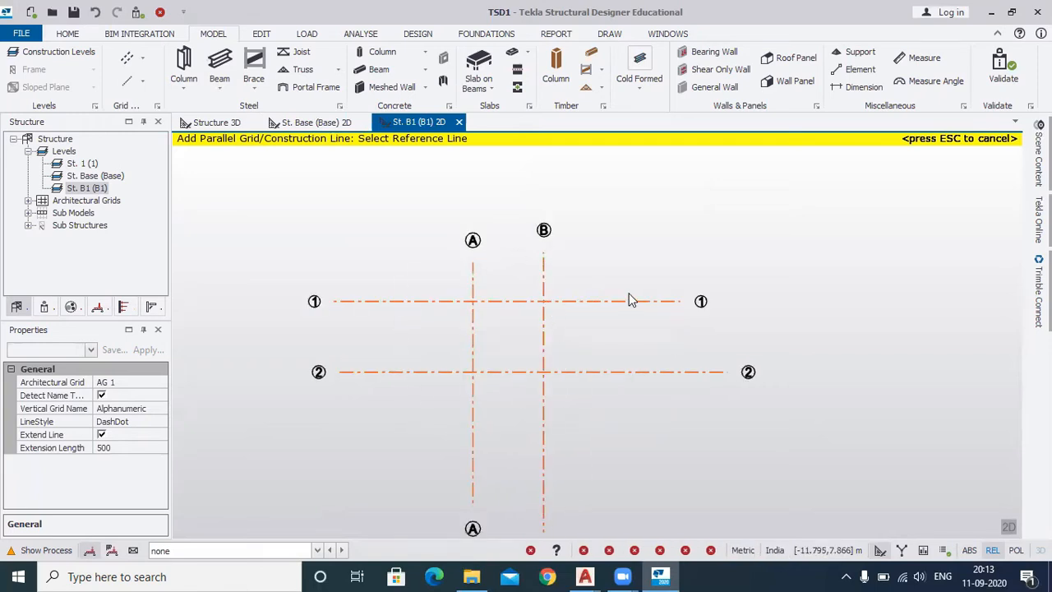
{"action": "key", "text": "Escape"}
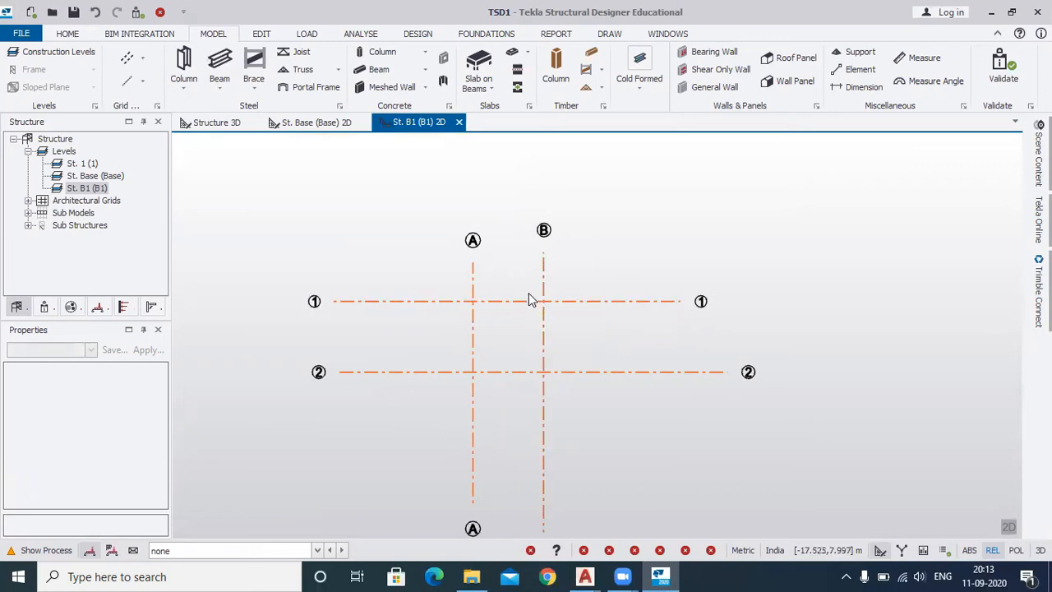
Step: Start a rolled steel column on the B1 plan and set its grade to Fe 490
{"action": "middle_click_drag", "start_coordinate": [551, 300], "coordinate": [504, 267]}
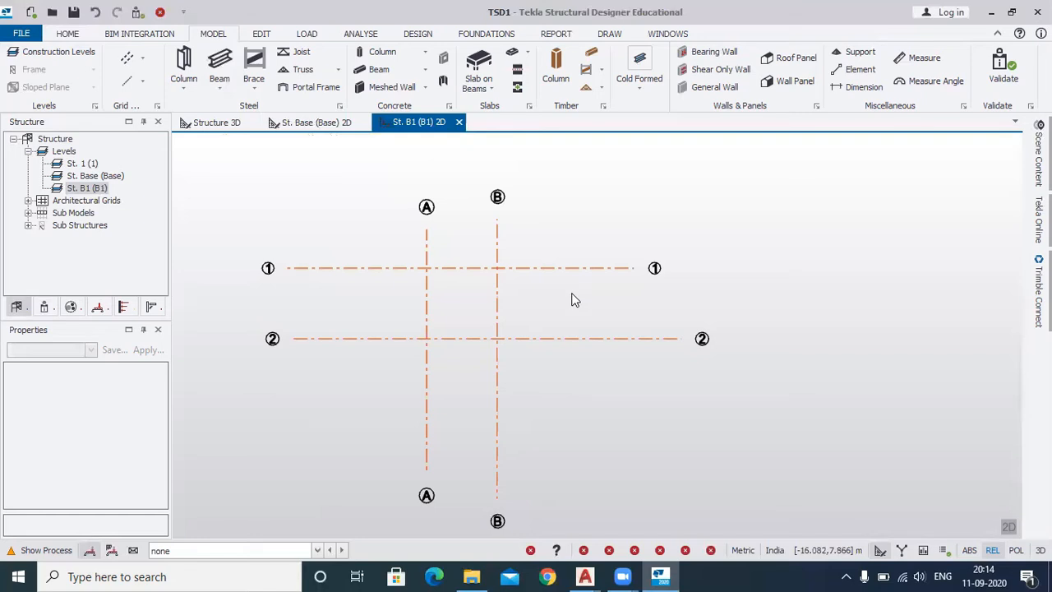
{"action": "mouse_move", "coordinate": [437, 324]}
{"action": "scroll", "coordinate": [436, 324], "scroll_direction": "up", "scroll_amount": 1}
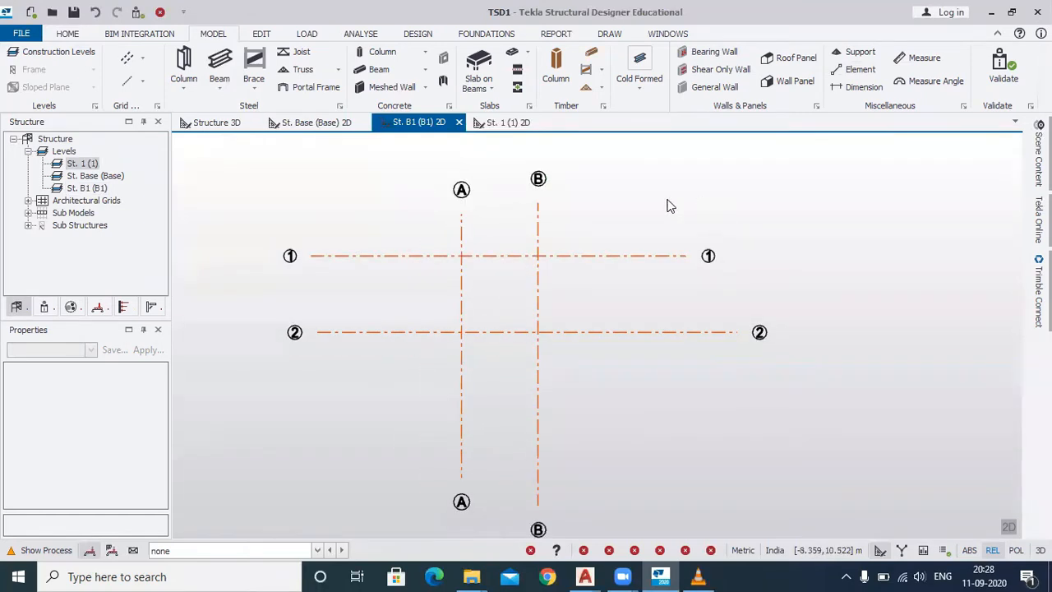
{"action": "left_click", "coordinate": [184, 67]}
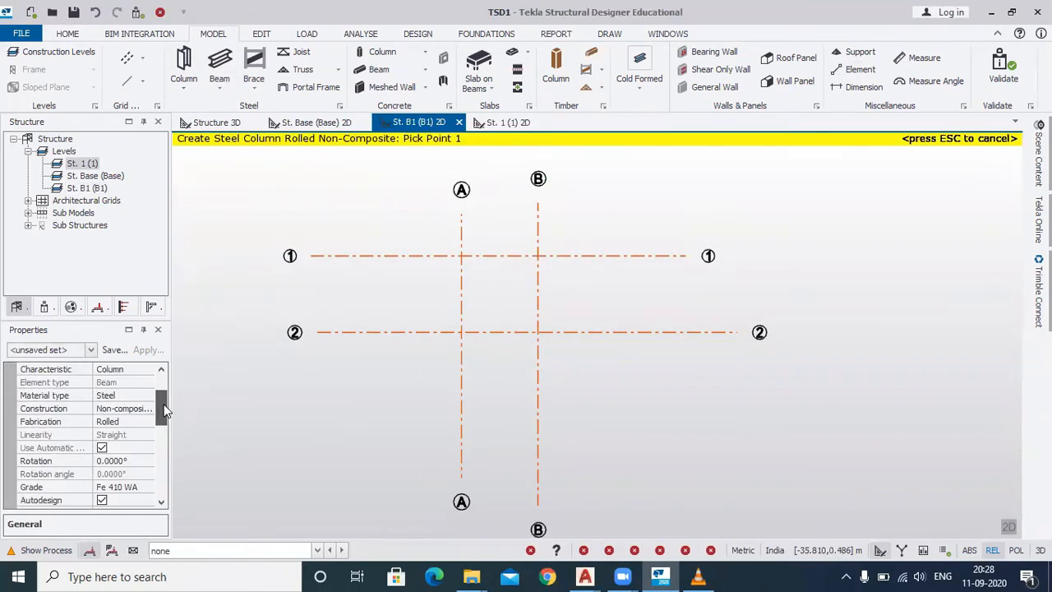
{"action": "scroll", "coordinate": [165, 397], "scroll_direction": "up", "scroll_amount": 2}
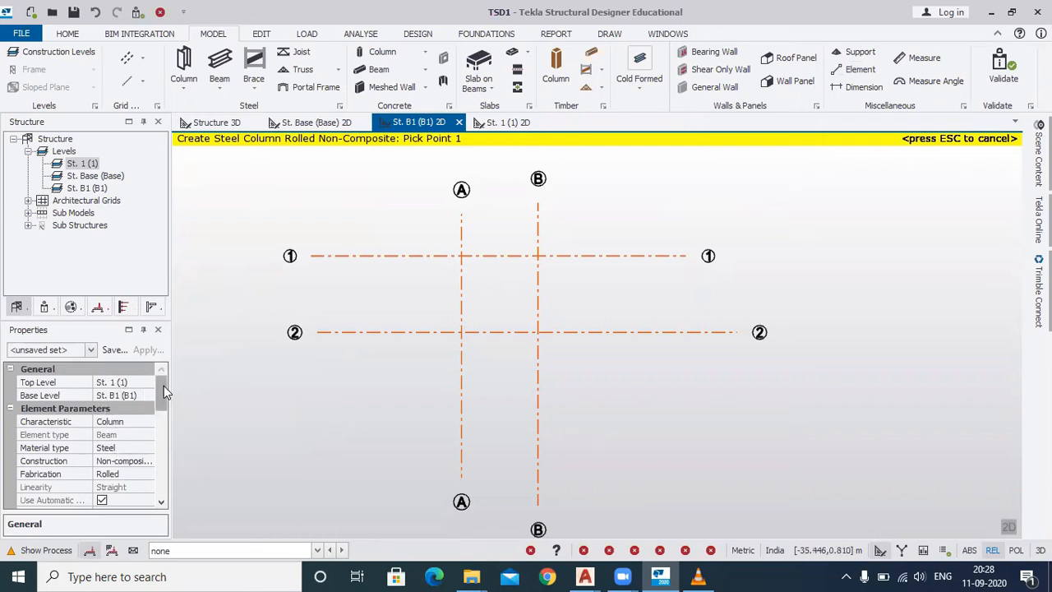
{"action": "left_click_drag", "start_coordinate": [157, 388], "coordinate": [157, 418]}
{"action": "left_click", "coordinate": [149, 423]}
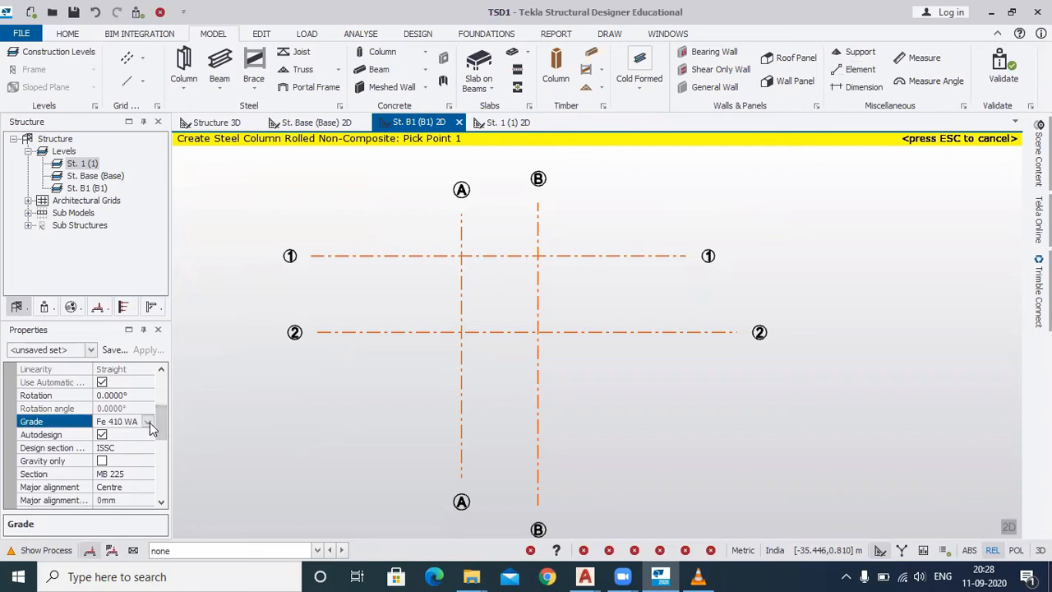
{"action": "left_click", "coordinate": [150, 423]}
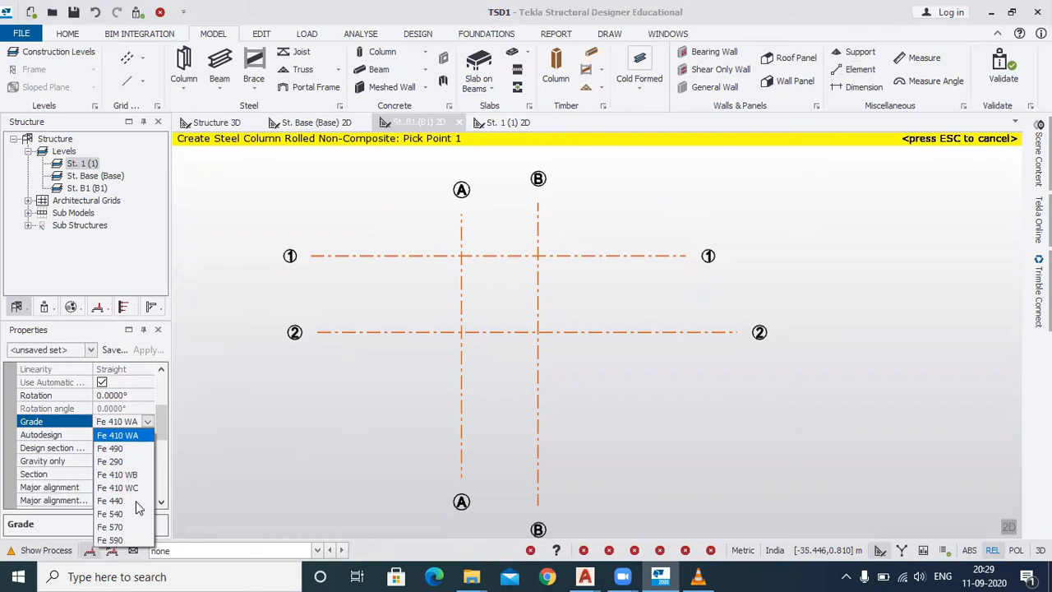
{"action": "left_click", "coordinate": [127, 448]}
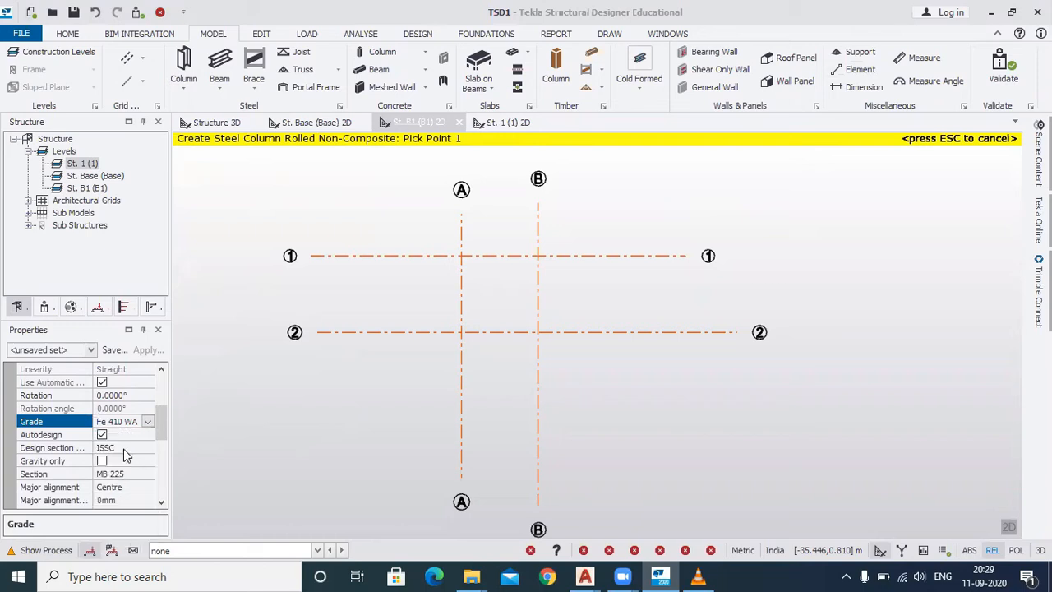
Step: Assign the MB 225 section from the Indian ISMB Sections to the new steel column
{"action": "left_click_drag", "start_coordinate": [161, 426], "coordinate": [161, 438]}
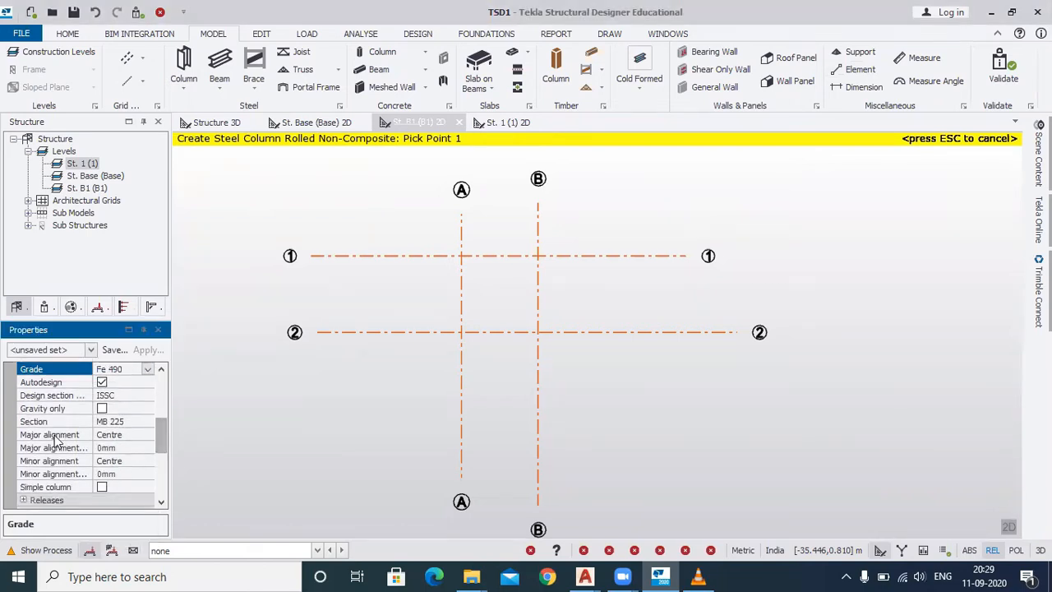
{"action": "left_click", "coordinate": [146, 433]}
{"action": "left_click", "coordinate": [148, 423]}
{"action": "left_click", "coordinate": [148, 422]}
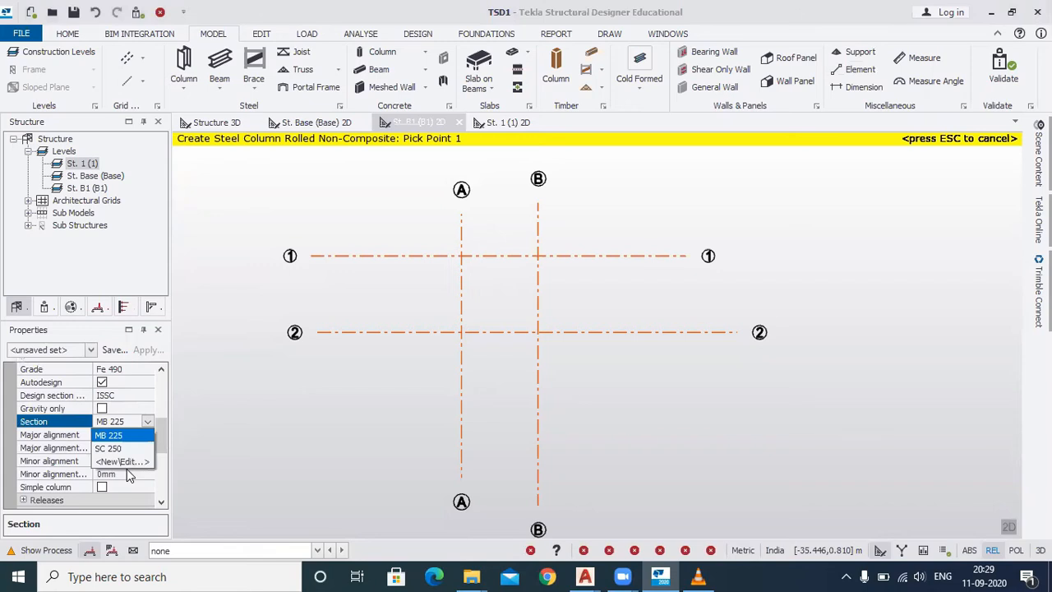
{"action": "left_click", "coordinate": [123, 461]}
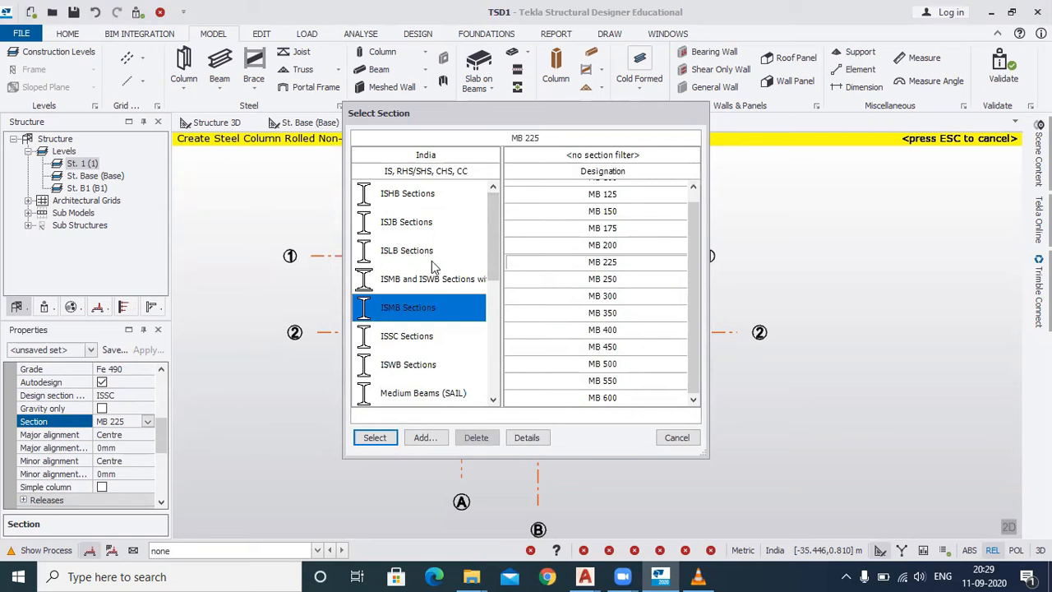
{"action": "left_click_drag", "start_coordinate": [496, 278], "coordinate": [496, 340]}
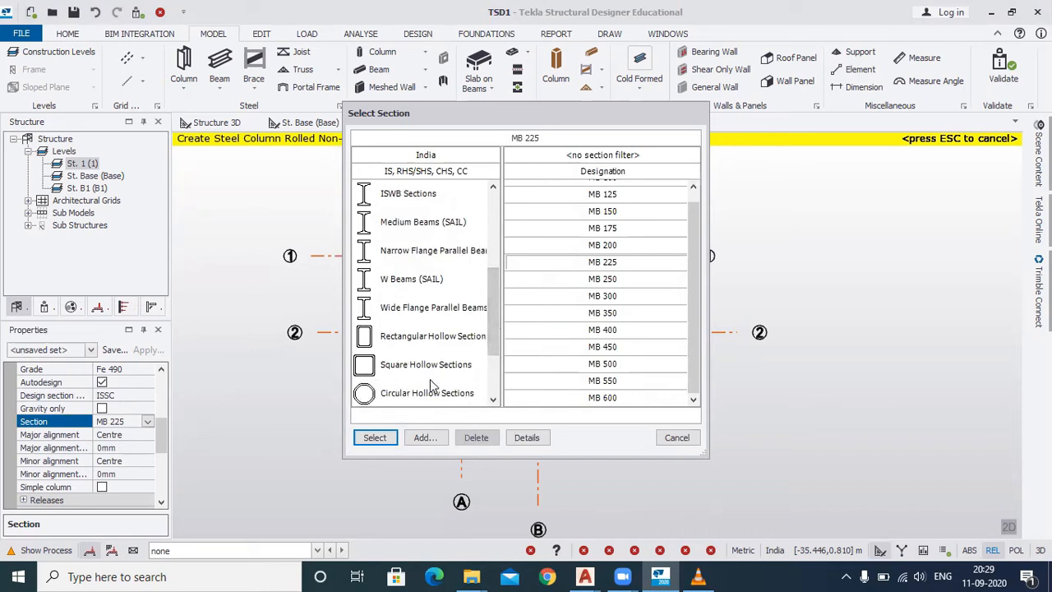
{"action": "left_click_drag", "start_coordinate": [493, 311], "coordinate": [493, 343]}
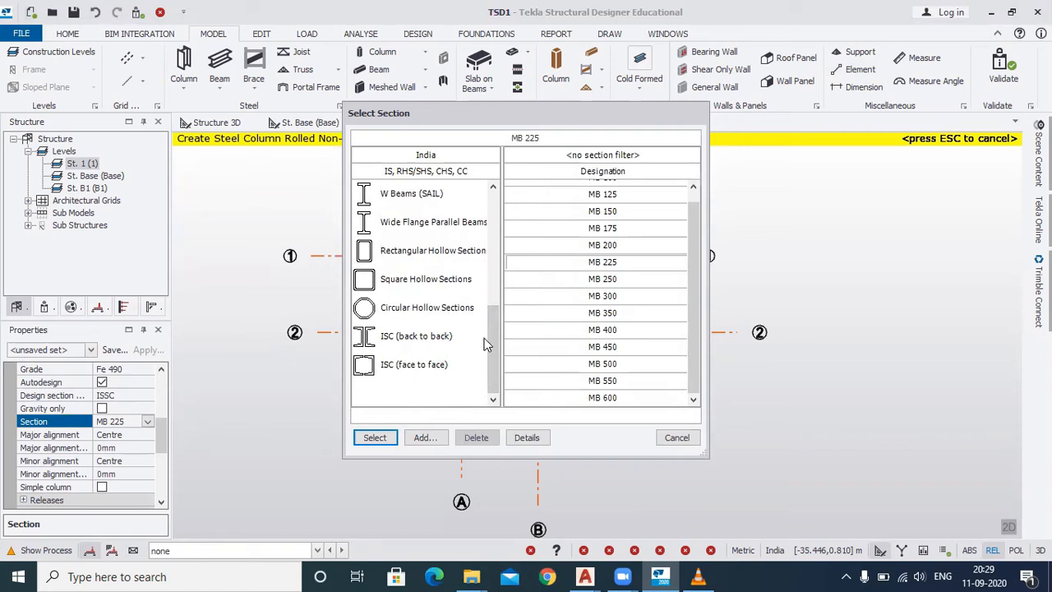
{"action": "left_click_drag", "start_coordinate": [492, 349], "coordinate": [493, 263]}
{"action": "left_click", "coordinate": [458, 233]}
{"action": "left_click", "coordinate": [451, 254]}
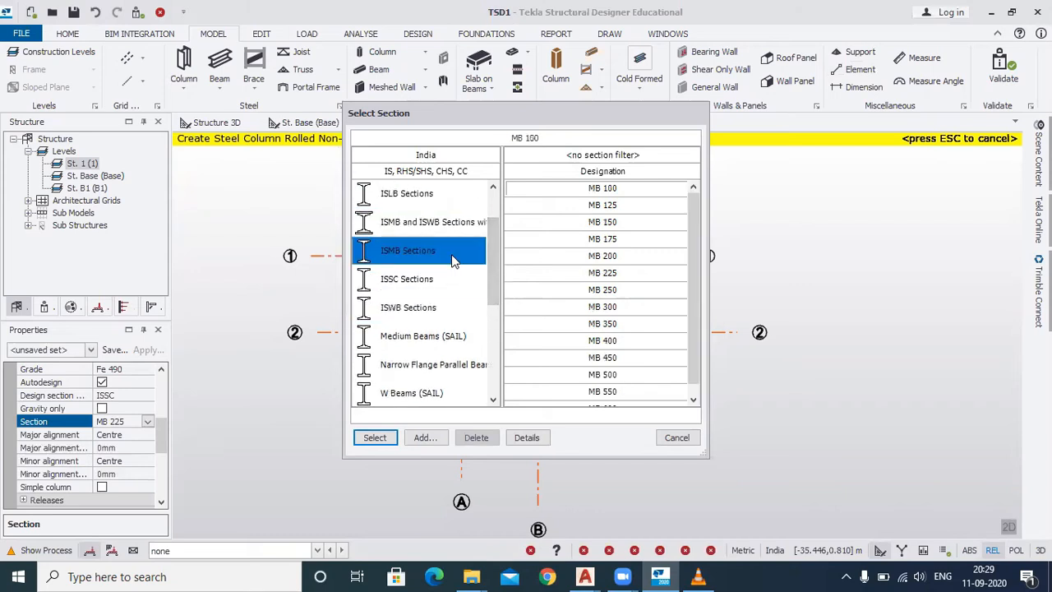
{"action": "left_click", "coordinate": [622, 256]}
{"action": "left_click", "coordinate": [616, 275]}
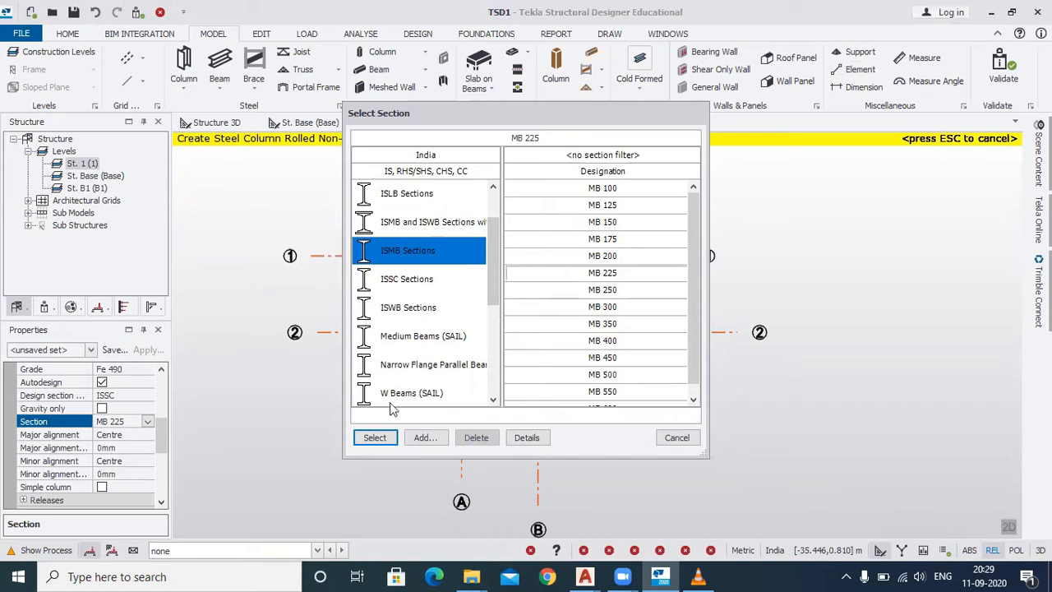
{"action": "left_click", "coordinate": [375, 438]}
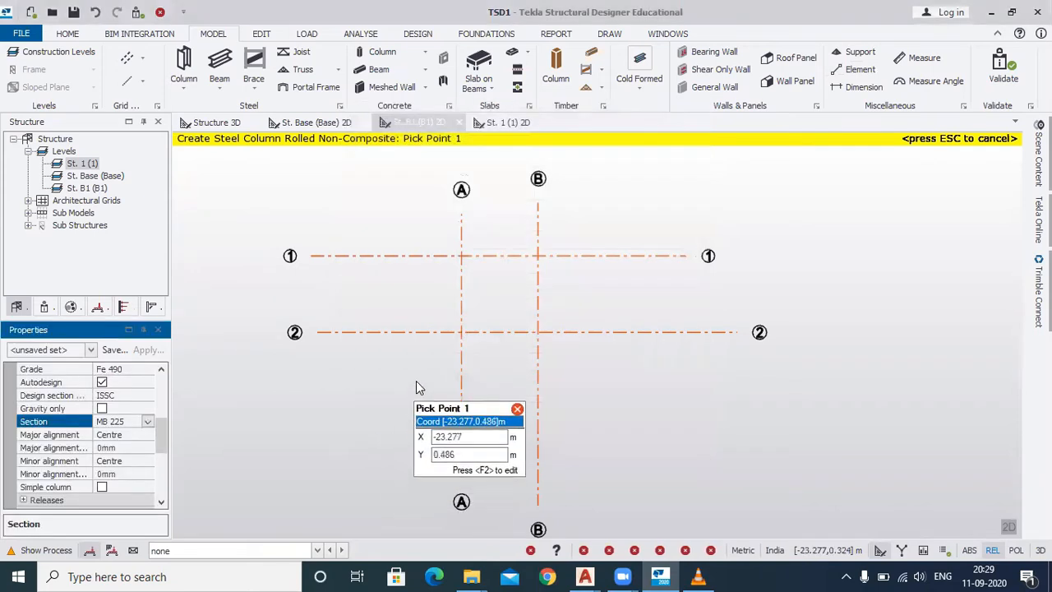
Step: Place steel columns at the four intersections of grid lines A and B with grid lines 1 and 2
{"action": "scroll", "coordinate": [479, 279], "scroll_direction": "up", "scroll_amount": 2}
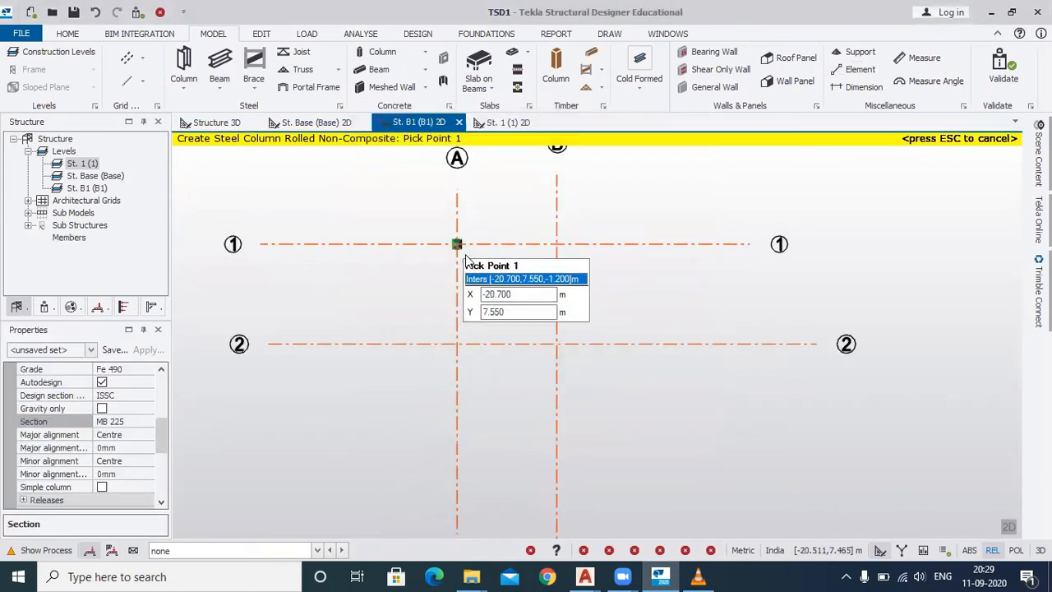
{"action": "left_click", "coordinate": [557, 244]}
{"action": "left_click", "coordinate": [557, 343]}
{"action": "left_click", "coordinate": [457, 344]}
{"action": "key", "text": "Escape"}
{"action": "scroll", "coordinate": [457, 346], "scroll_direction": "down", "scroll_amount": 2}
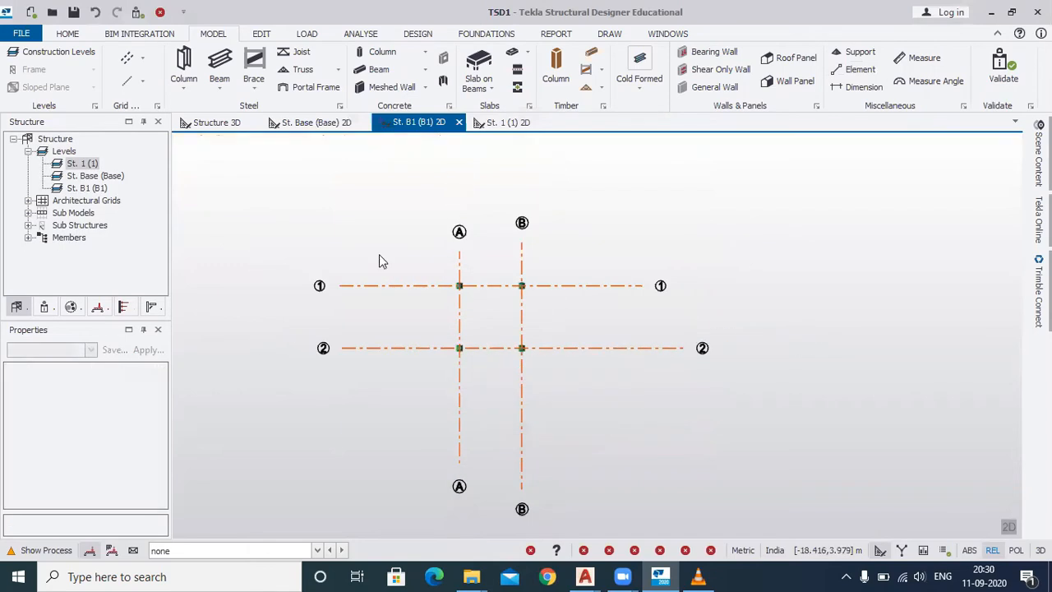
Step: Examine the four steel columns in the 3D structure view, including the section profile at a column top
{"action": "left_click", "coordinate": [216, 121]}
{"action": "middle_click_drag", "start_coordinate": [415, 329], "coordinate": [630, 458]}
{"action": "scroll", "coordinate": [504, 388], "scroll_direction": "up", "scroll_amount": 2}
{"action": "scroll", "coordinate": [504, 388], "scroll_direction": "up", "scroll_amount": 5}
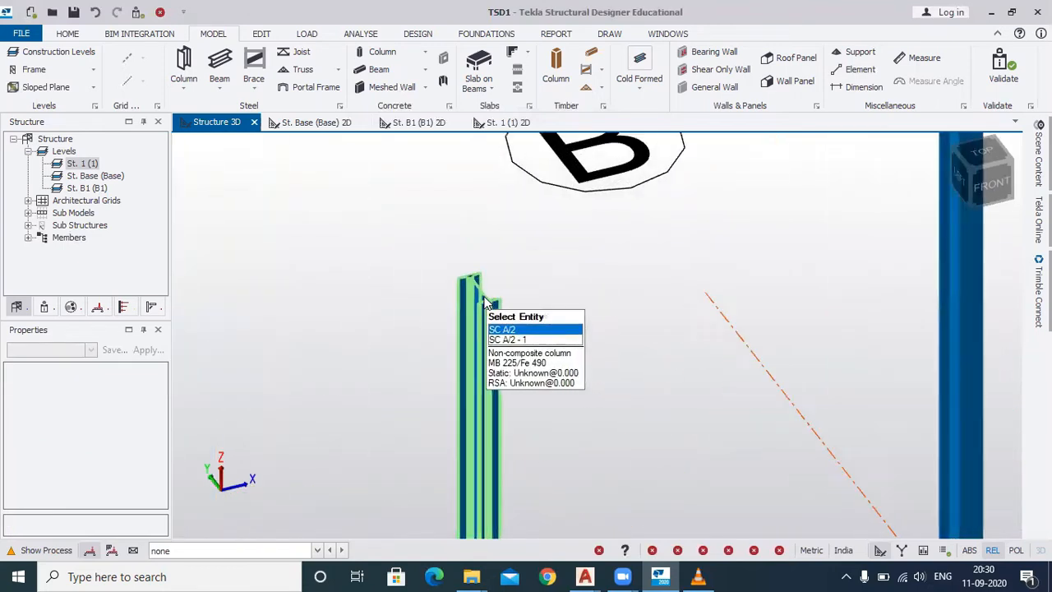
{"action": "scroll", "coordinate": [485, 302], "scroll_direction": "up", "scroll_amount": 4}
{"action": "left_click", "coordinate": [483, 302]}
{"action": "left_click", "coordinate": [594, 305]}
{"action": "scroll", "coordinate": [542, 329], "scroll_direction": "down", "scroll_amount": 8}
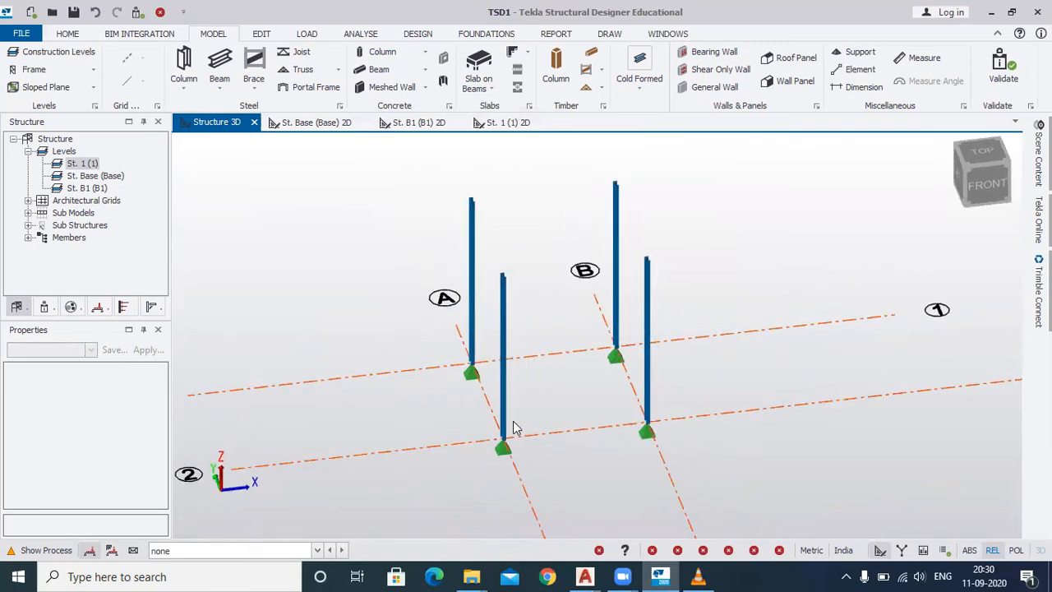
{"action": "middle_click_drag", "start_coordinate": [540, 428], "coordinate": [709, 365]}
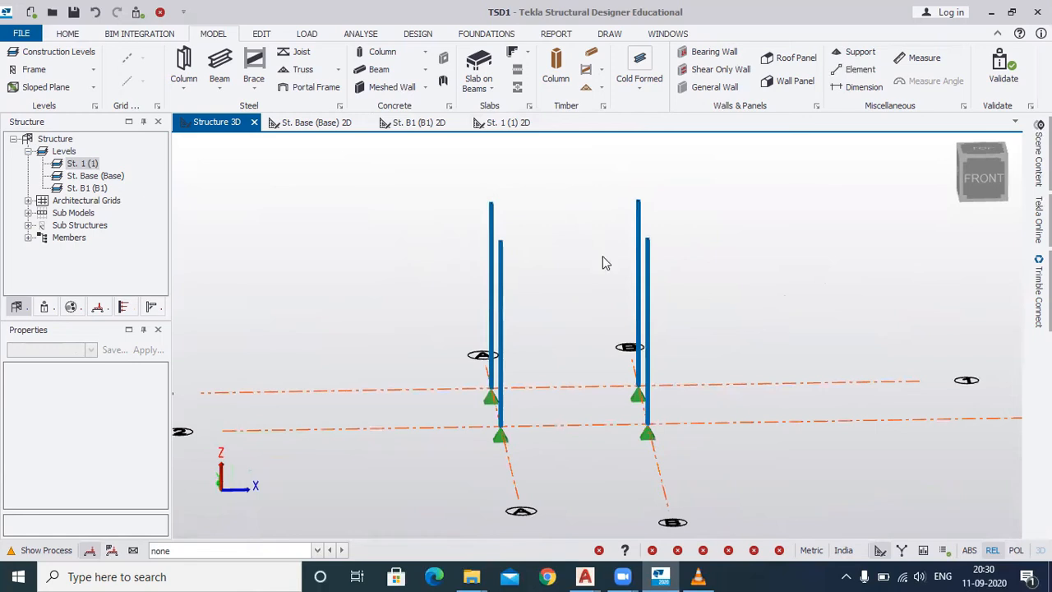
Step: Delete all four steel columns together with their supports
{"action": "left_click", "coordinate": [315, 218]}
{"action": "key", "text": "Delete"}
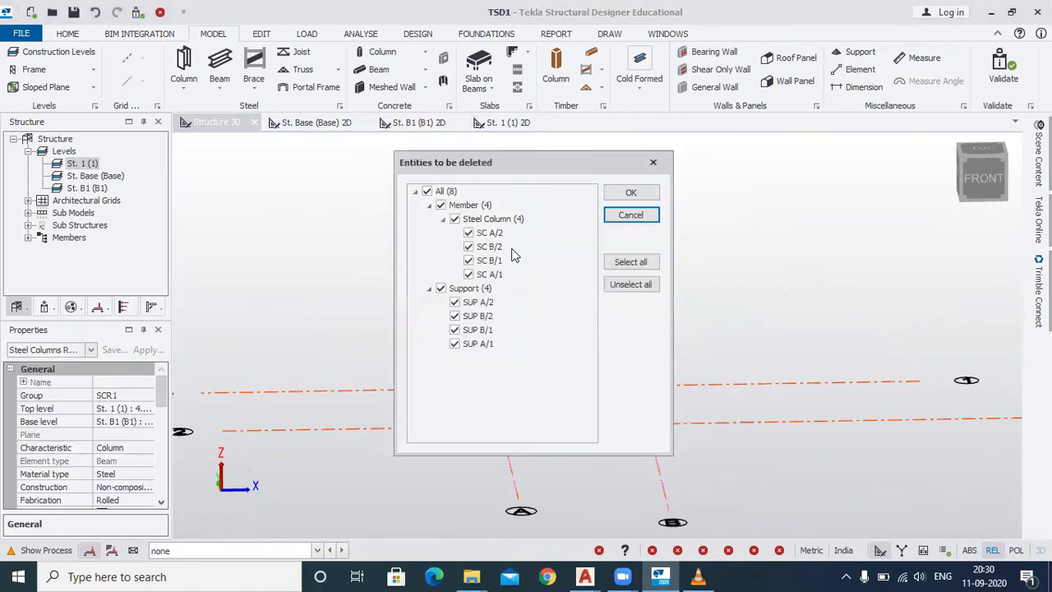
{"action": "left_click", "coordinate": [631, 194]}
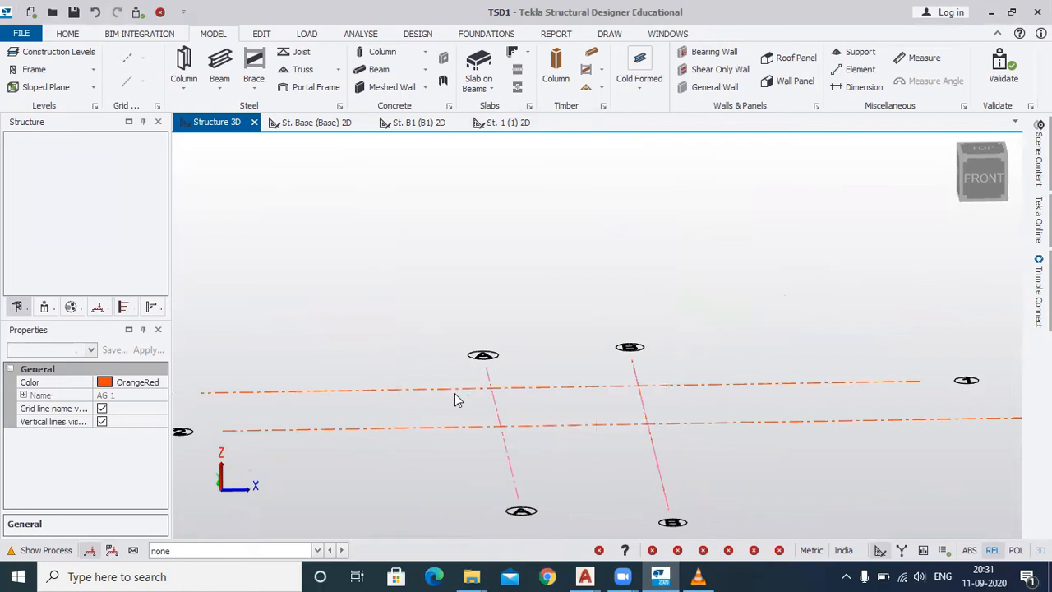
Step: Change the head code in the model settings to United Kingdom (BS)
{"action": "middle_click_drag", "start_coordinate": [456, 394], "coordinate": [494, 423]}
{"action": "scroll", "coordinate": [349, 308], "scroll_direction": "down", "scroll_amount": 2}
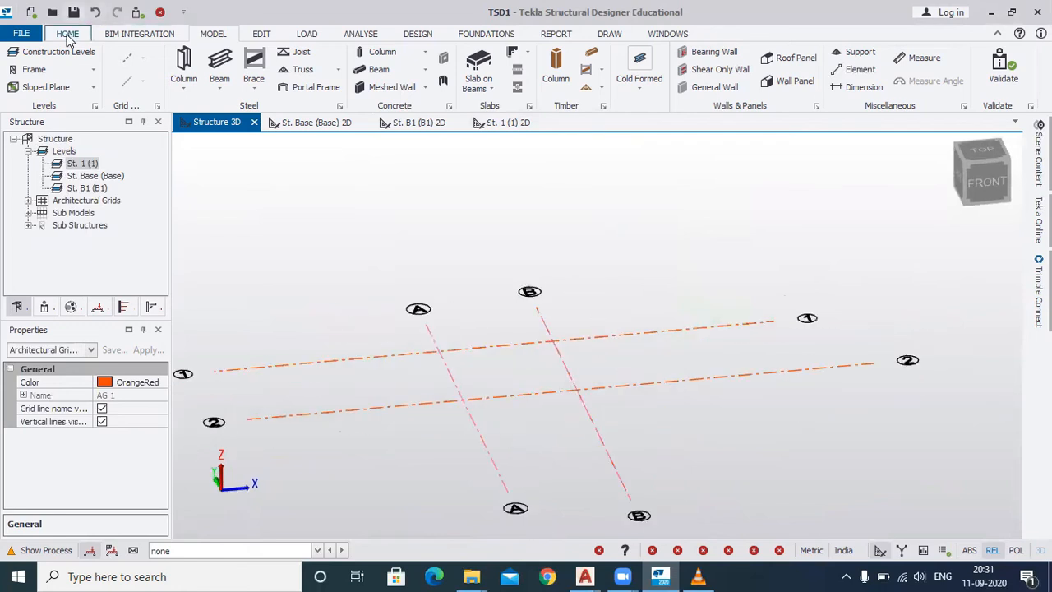
{"action": "left_click", "coordinate": [67, 36]}
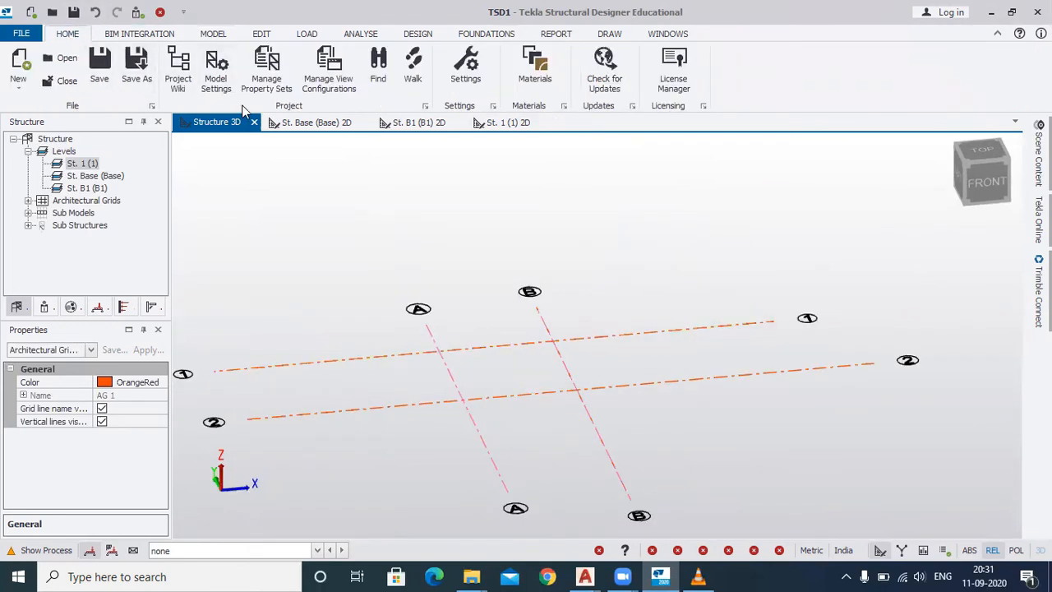
{"action": "left_click", "coordinate": [215, 85]}
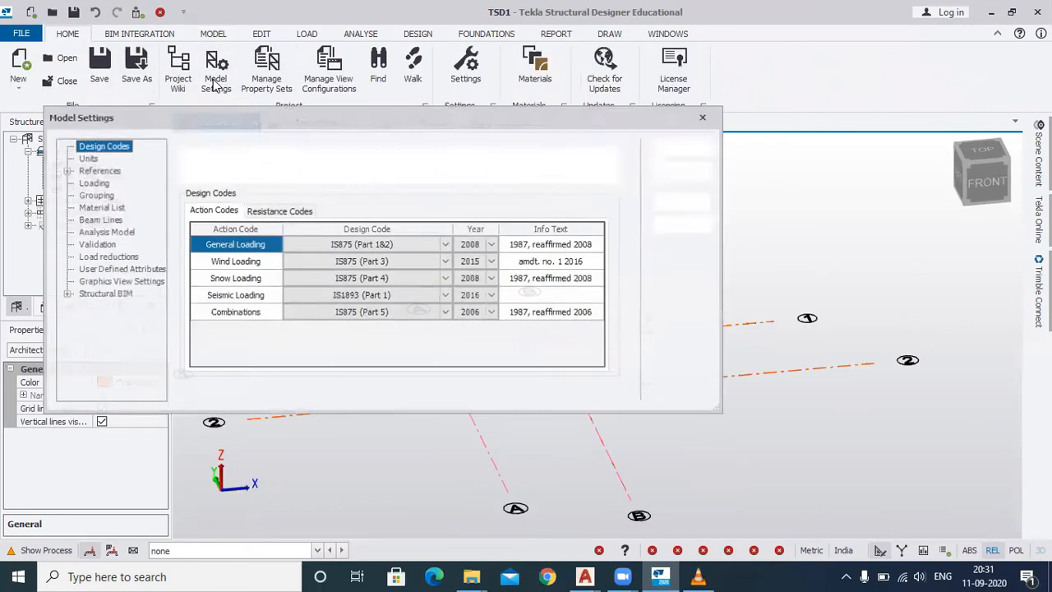
{"action": "left_click", "coordinate": [412, 169]}
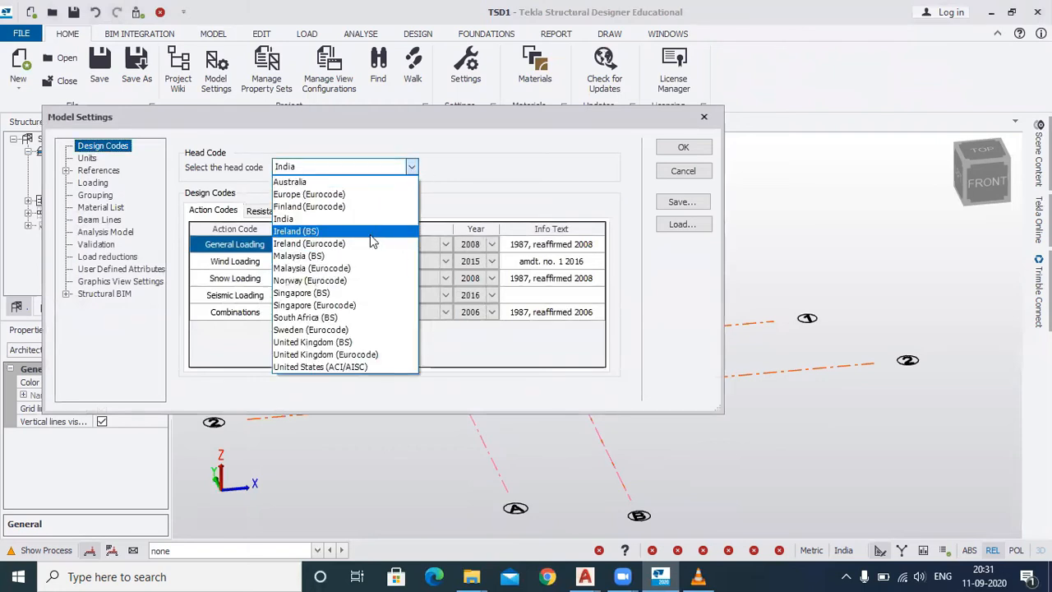
{"action": "left_click", "coordinate": [352, 342]}
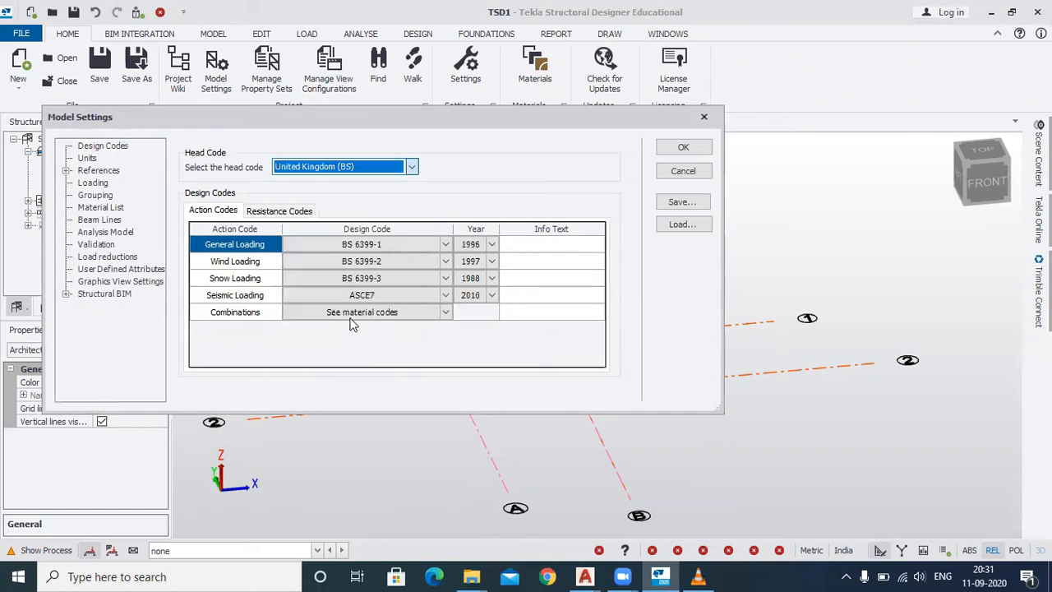
{"action": "left_click", "coordinate": [687, 148]}
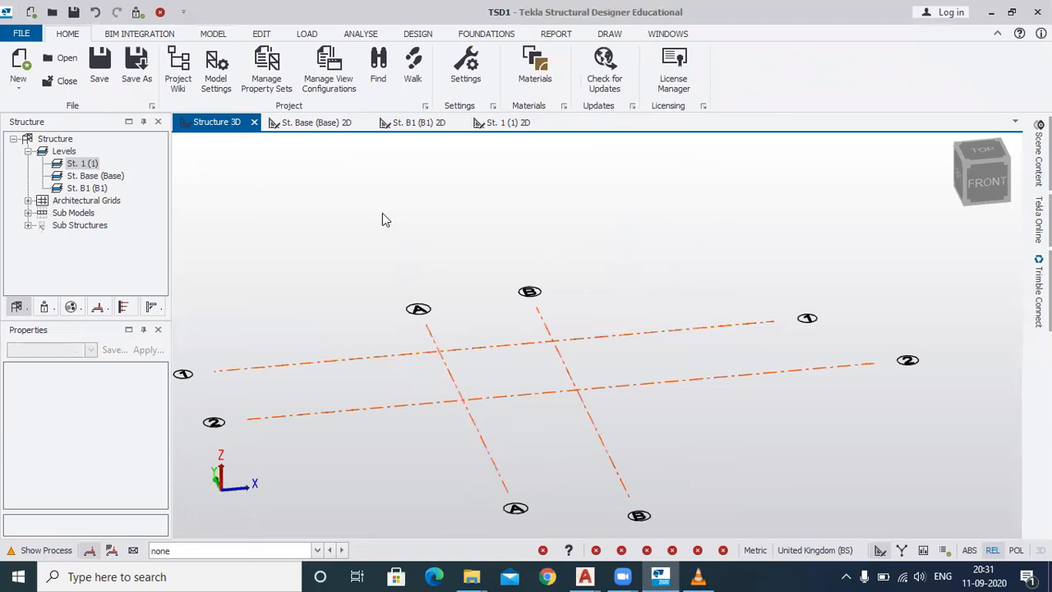
Step: Start a steel column to review the available UK steel grades and Universal Columns sections, then cancel without placing it
{"action": "scroll", "coordinate": [385, 224], "scroll_direction": "down", "scroll_amount": 1}
{"action": "scroll", "coordinate": [471, 392], "scroll_direction": "up", "scroll_amount": 3}
{"action": "scroll", "coordinate": [523, 347], "scroll_direction": "down", "scroll_amount": 2}
{"action": "mouse_move", "coordinate": [495, 377]}
{"action": "right_mouse_down"}
{"action": "mouse_move", "coordinate": [565, 380]}
{"action": "mouse_move", "coordinate": [513, 386]}
{"action": "right_mouse_up"}
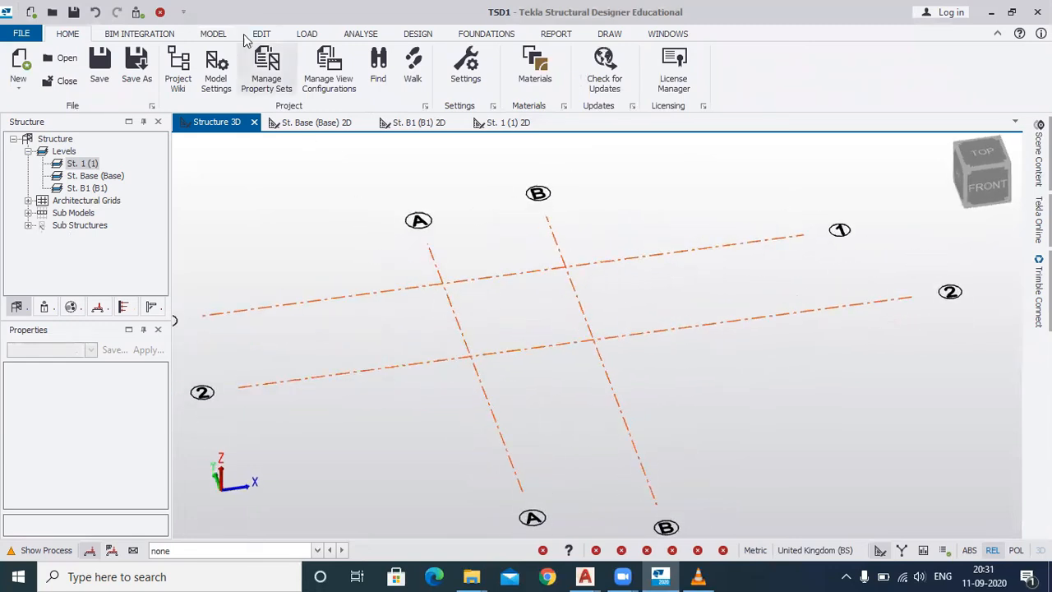
{"action": "left_click", "coordinate": [215, 33]}
{"action": "left_click", "coordinate": [184, 62]}
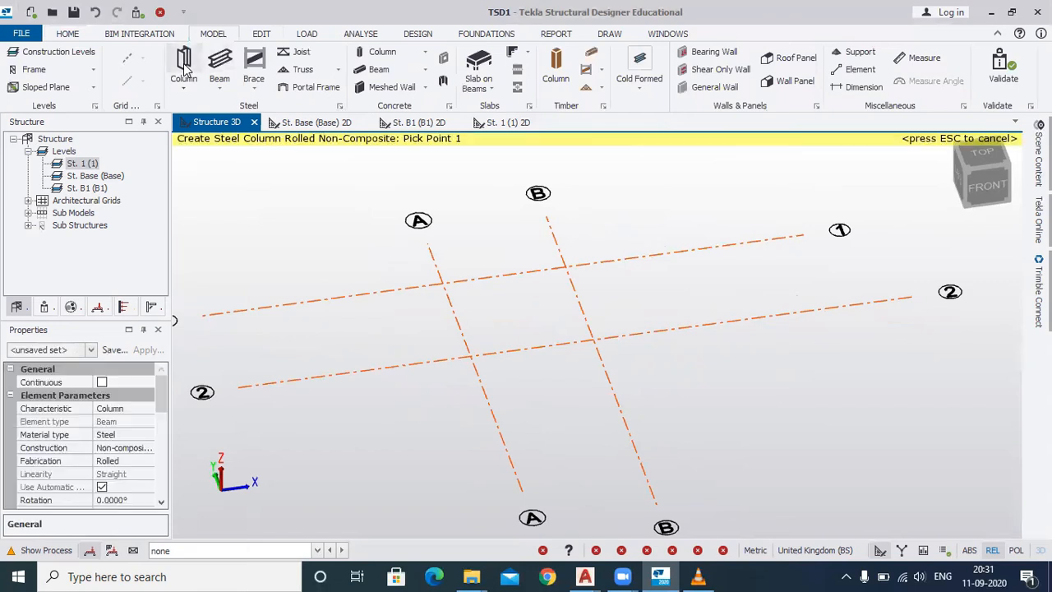
{"action": "left_click_drag", "start_coordinate": [161, 390], "coordinate": [162, 422]}
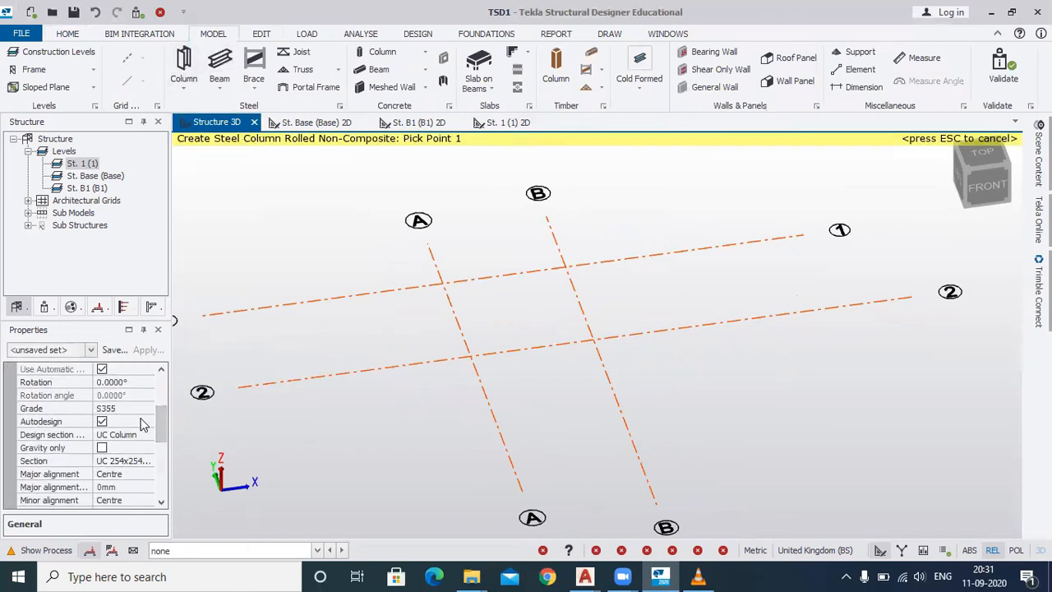
{"action": "left_click", "coordinate": [145, 414]}
{"action": "left_click", "coordinate": [148, 409]}
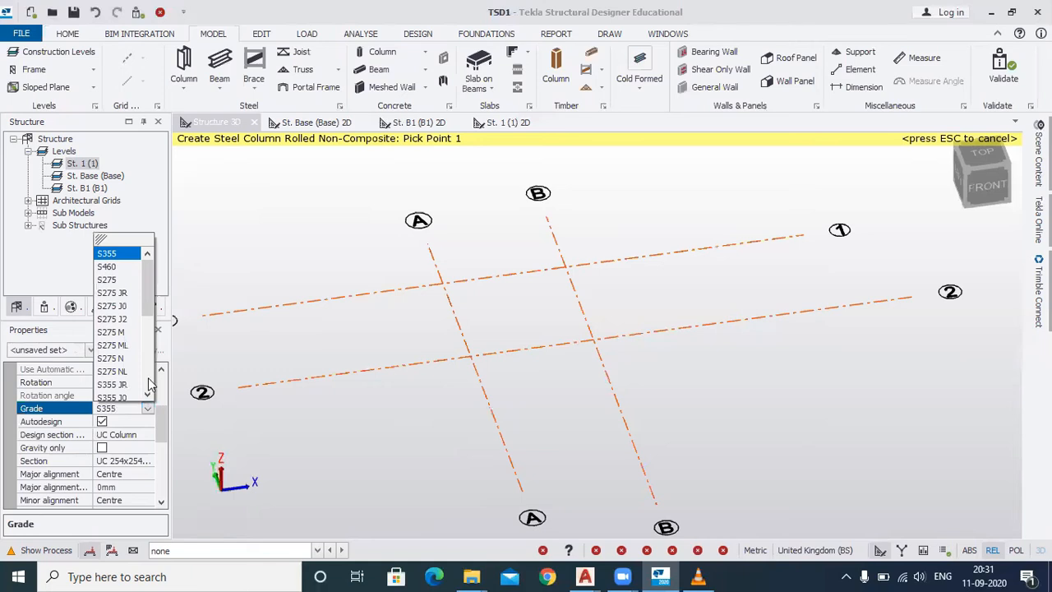
{"action": "mouse_move", "coordinate": [150, 269]}
{"action": "left_mouse_down"}
{"action": "mouse_move", "coordinate": [150, 352]}
{"action": "mouse_move", "coordinate": [149, 272]}
{"action": "left_mouse_up"}
{"action": "left_click", "coordinate": [156, 461]}
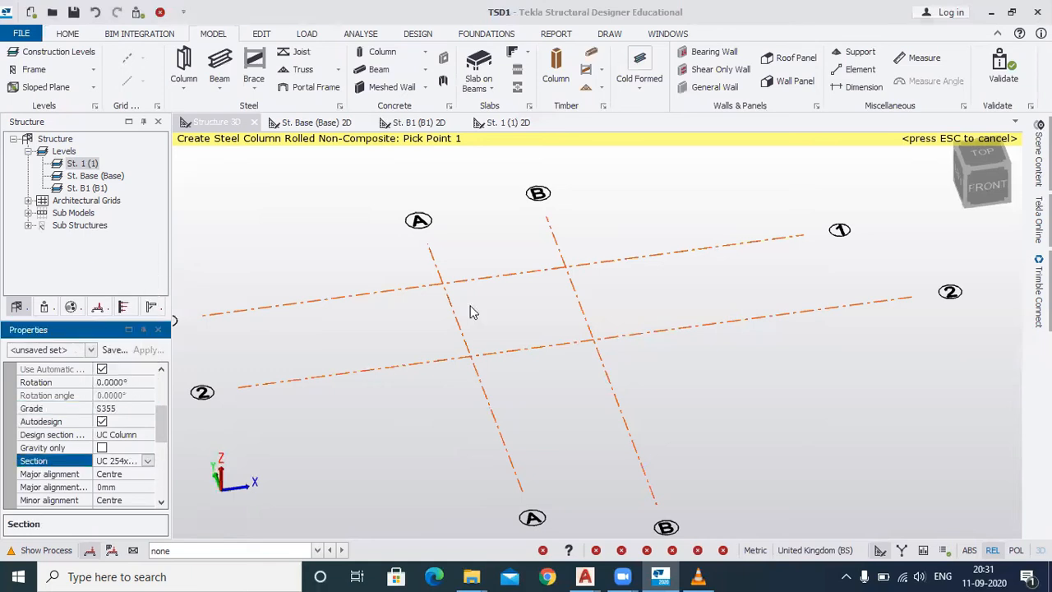
{"action": "left_click", "coordinate": [148, 461]}
{"action": "left_click", "coordinate": [145, 488]}
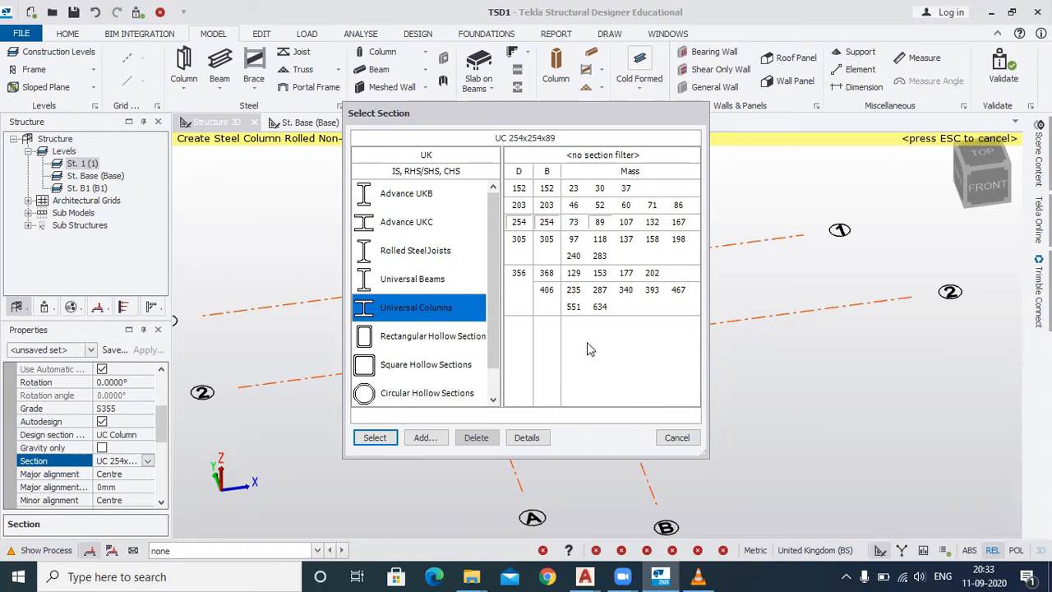
{"action": "left_click", "coordinate": [676, 437]}
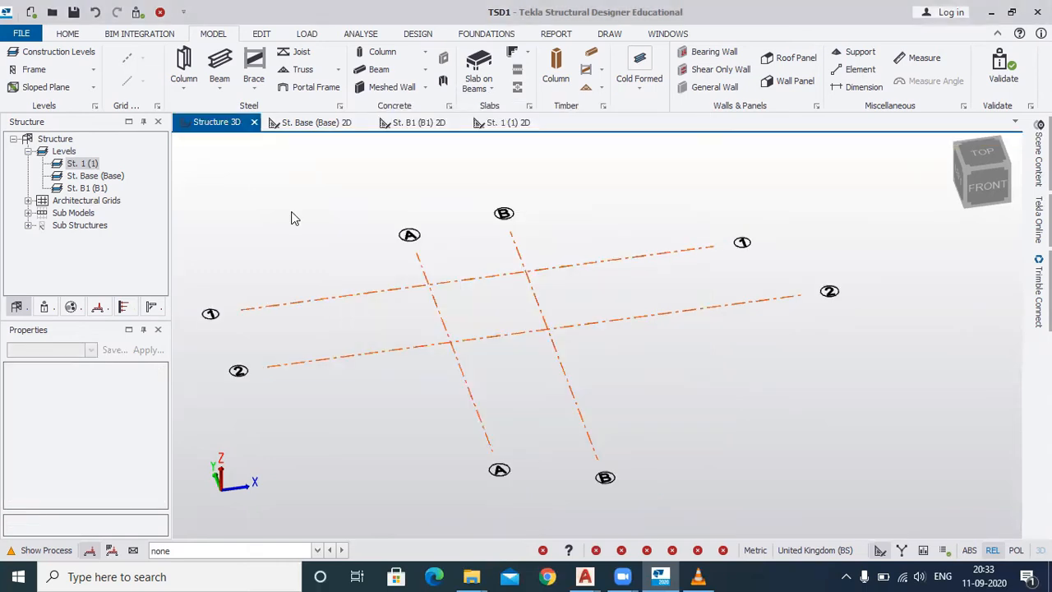
Step: Change the head code in the model settings to India
{"action": "left_click", "coordinate": [69, 34]}
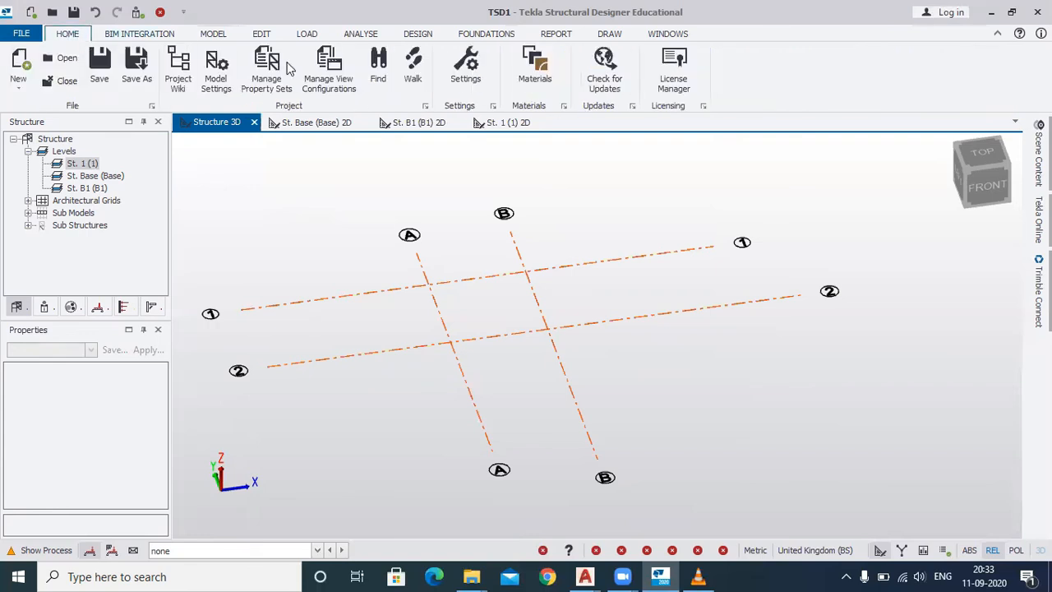
{"action": "left_click", "coordinate": [218, 70]}
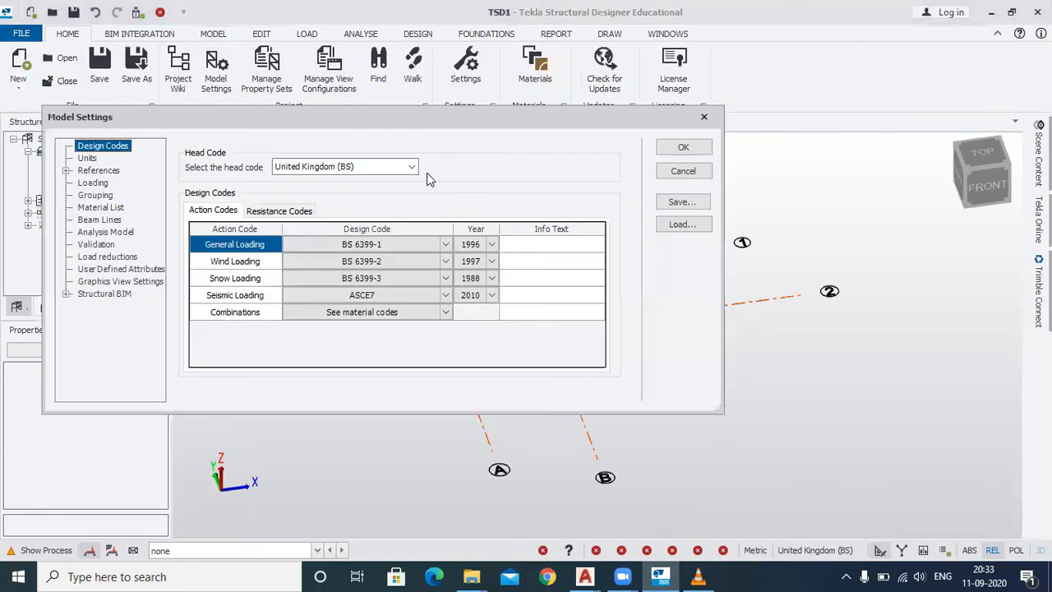
{"action": "left_click", "coordinate": [411, 168]}
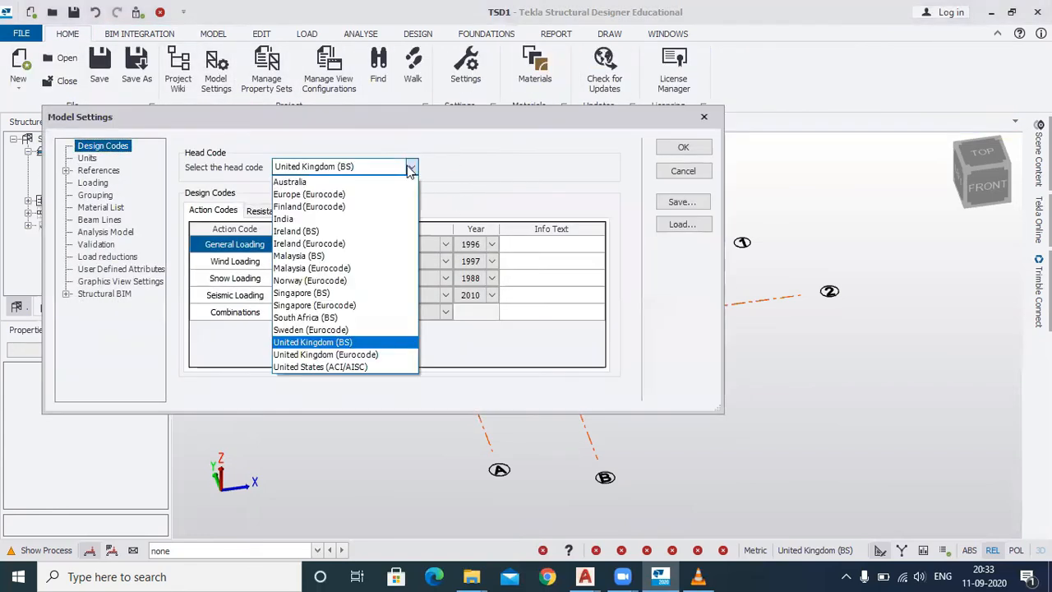
{"action": "left_click", "coordinate": [362, 218]}
{"action": "left_click", "coordinate": [683, 148]}
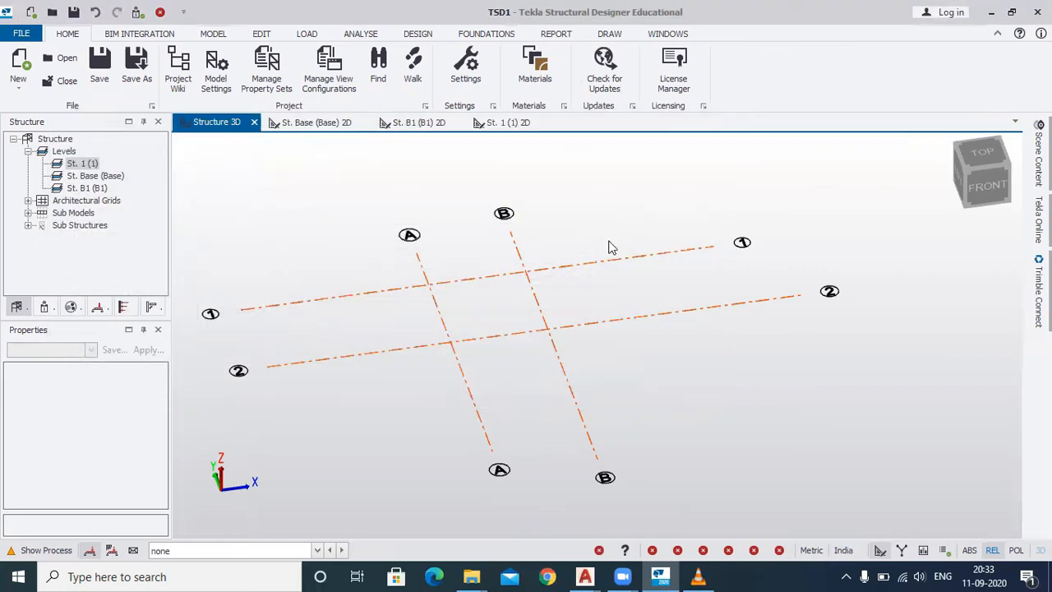
Step: Start a steel column, set its grade to Fe 490 and check its section, then cancel without placing it
{"action": "left_click", "coordinate": [215, 35]}
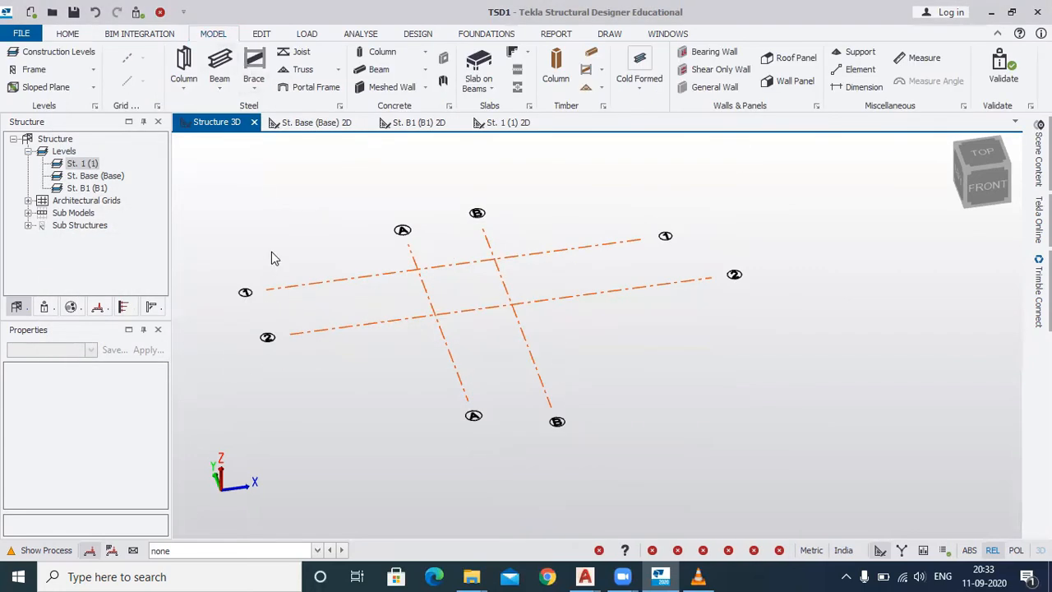
{"action": "left_click", "coordinate": [181, 66]}
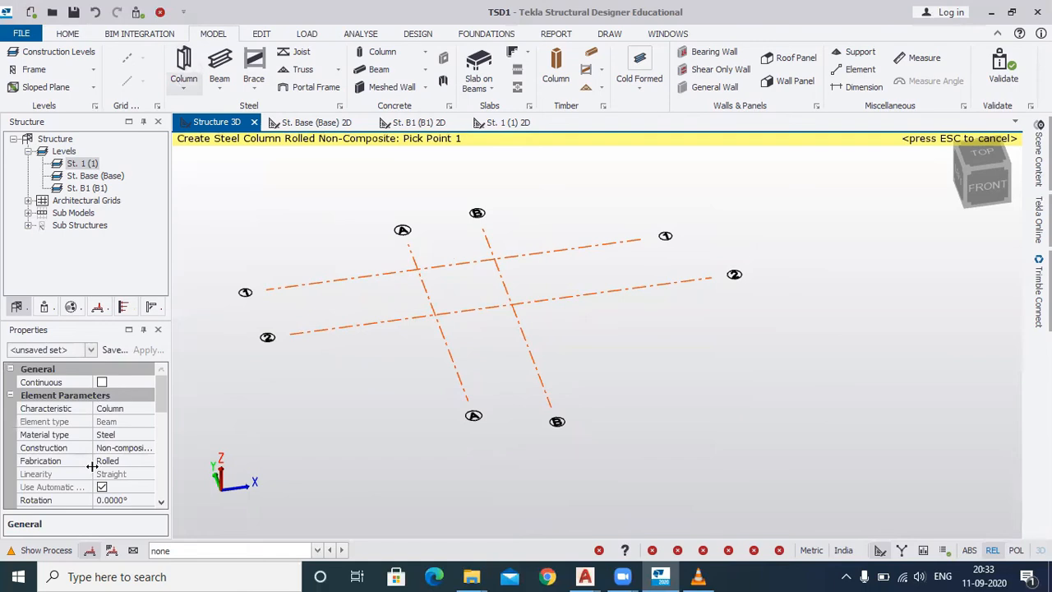
{"action": "left_click_drag", "start_coordinate": [162, 395], "coordinate": [159, 413]}
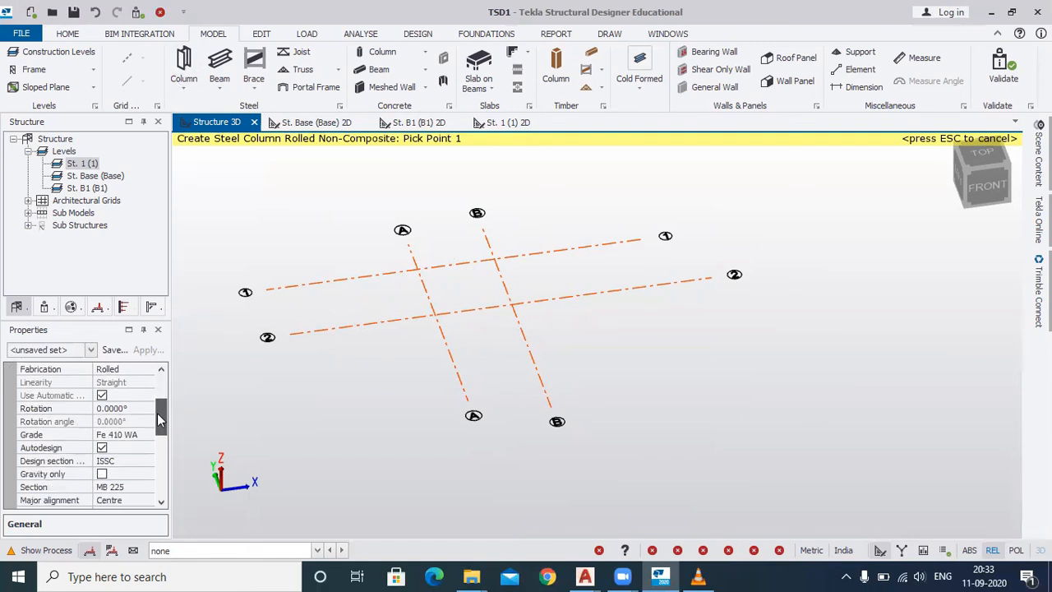
{"action": "left_click", "coordinate": [148, 422]}
{"action": "left_click", "coordinate": [148, 422]}
{"action": "left_click", "coordinate": [148, 422]}
{"action": "left_click", "coordinate": [151, 436]}
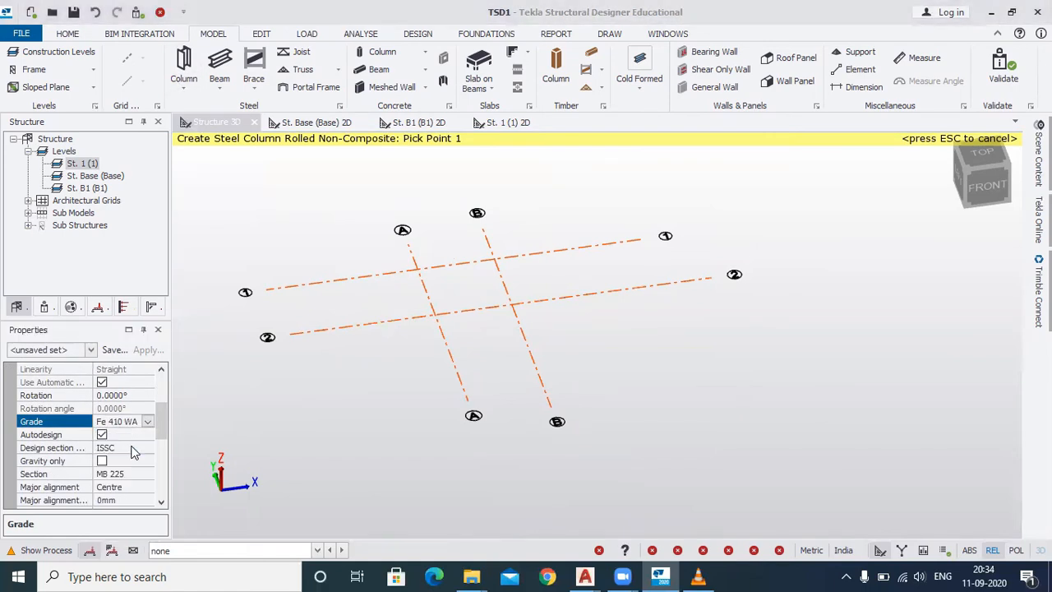
{"action": "left_click", "coordinate": [138, 477]}
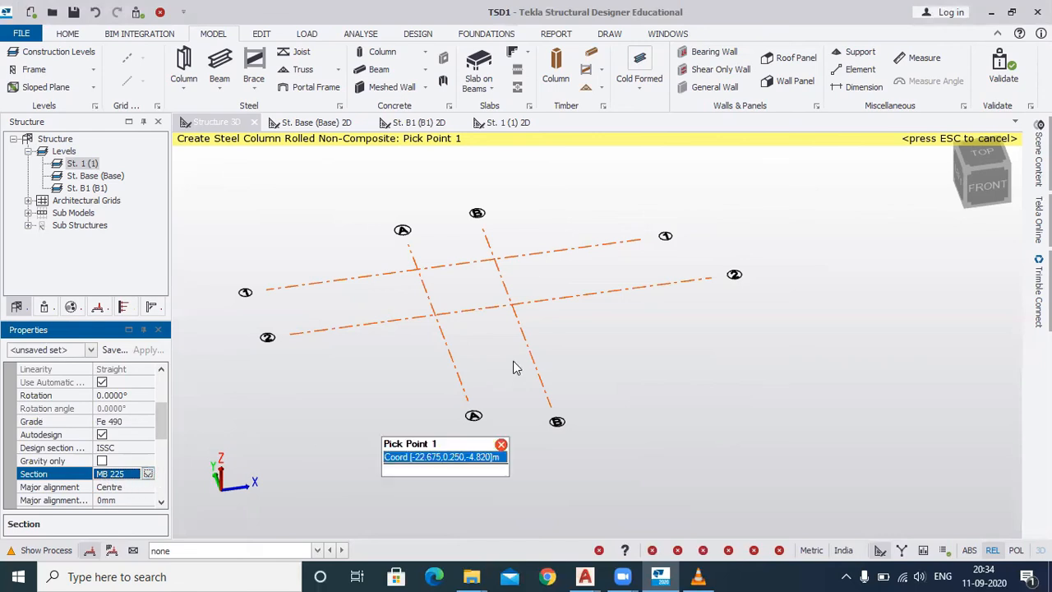
{"action": "scroll", "coordinate": [428, 284], "scroll_direction": "up", "scroll_amount": 2}
{"action": "key", "text": "Escape"}
{"action": "scroll", "coordinate": [446, 306], "scroll_direction": "down", "scroll_amount": 2}
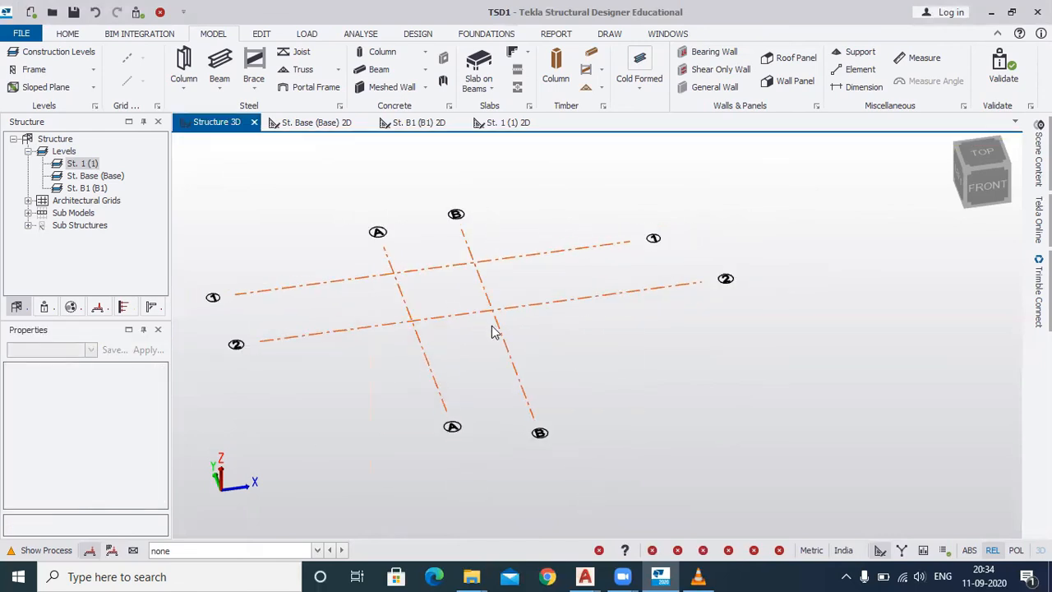
Step: Place four Fe 490 steel columns with section MB 225 from level B1 at the intersections of grid lines A, B and 1, 2
{"action": "double_click", "coordinate": [88, 189]}
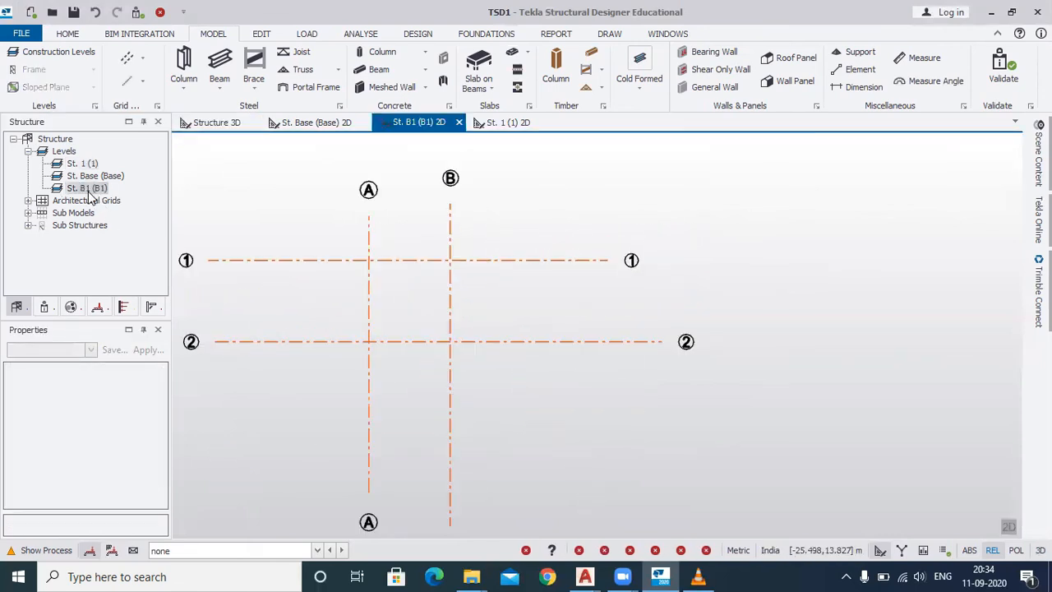
{"action": "left_click", "coordinate": [183, 64]}
{"action": "left_click_drag", "start_coordinate": [163, 368], "coordinate": [161, 433]}
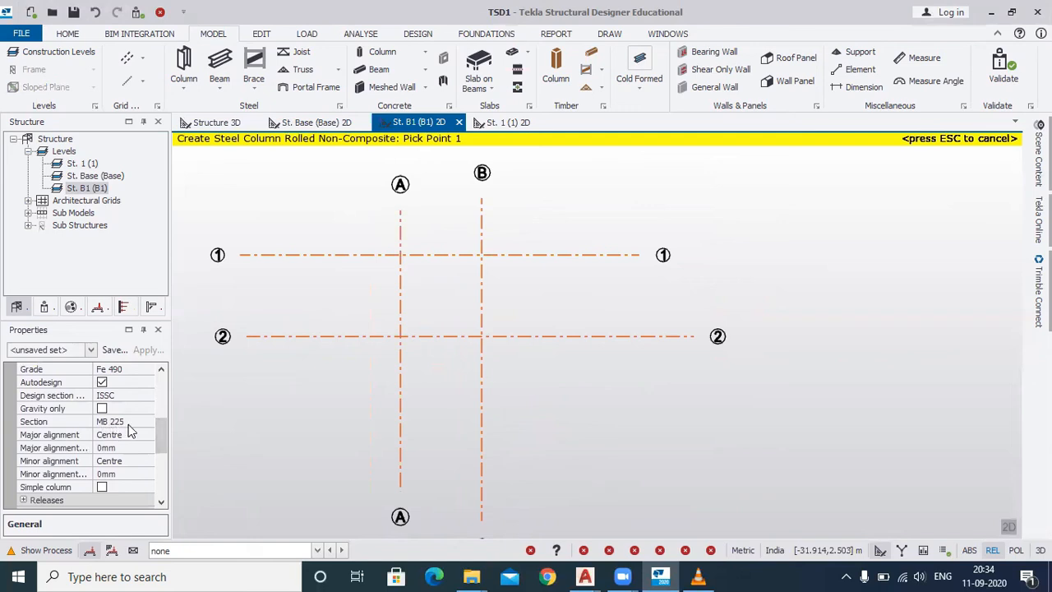
{"action": "scroll", "coordinate": [345, 406], "scroll_direction": "down", "scroll_amount": 1}
{"action": "scroll", "coordinate": [439, 340], "scroll_direction": "up", "scroll_amount": 3}
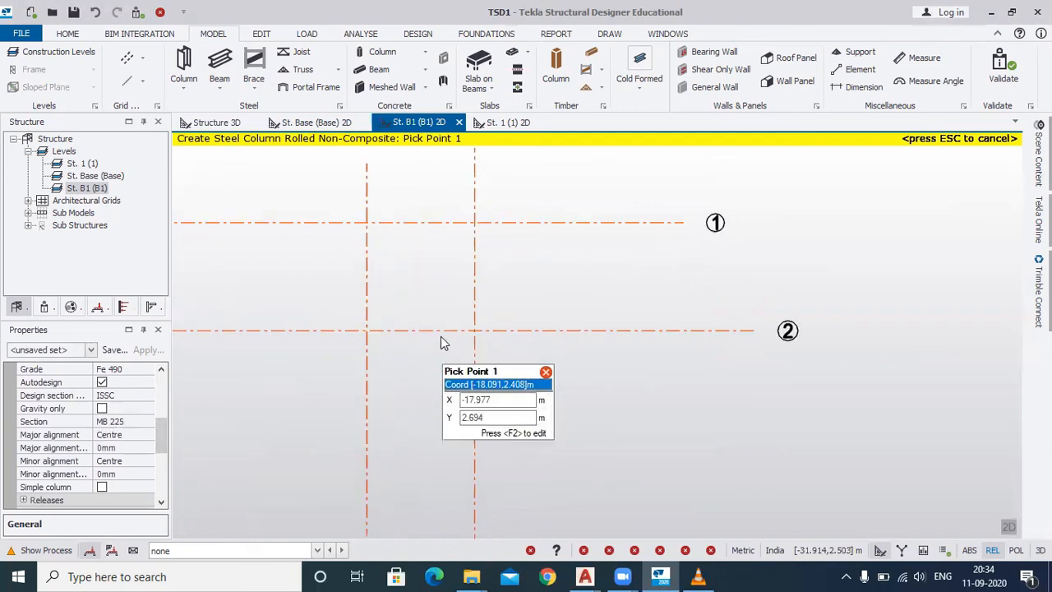
{"action": "left_click", "coordinate": [356, 203]}
{"action": "left_click", "coordinate": [216, 122]}
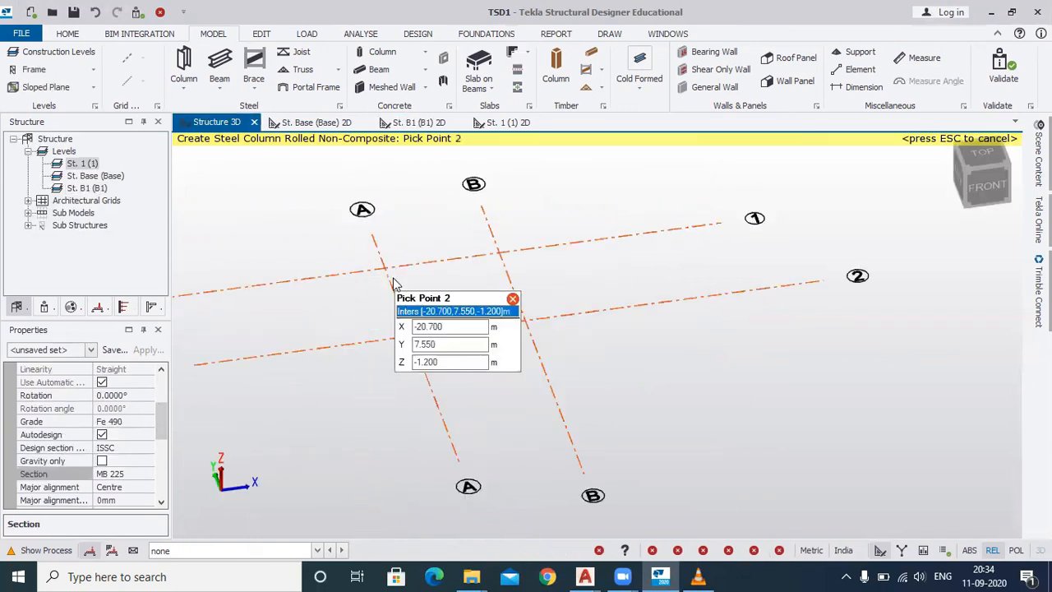
{"action": "scroll", "coordinate": [380, 264], "scroll_direction": "up", "scroll_amount": 3}
{"action": "scroll", "coordinate": [425, 331], "scroll_direction": "down", "scroll_amount": 1}
{"action": "scroll", "coordinate": [425, 331], "scroll_direction": "down", "scroll_amount": 2}
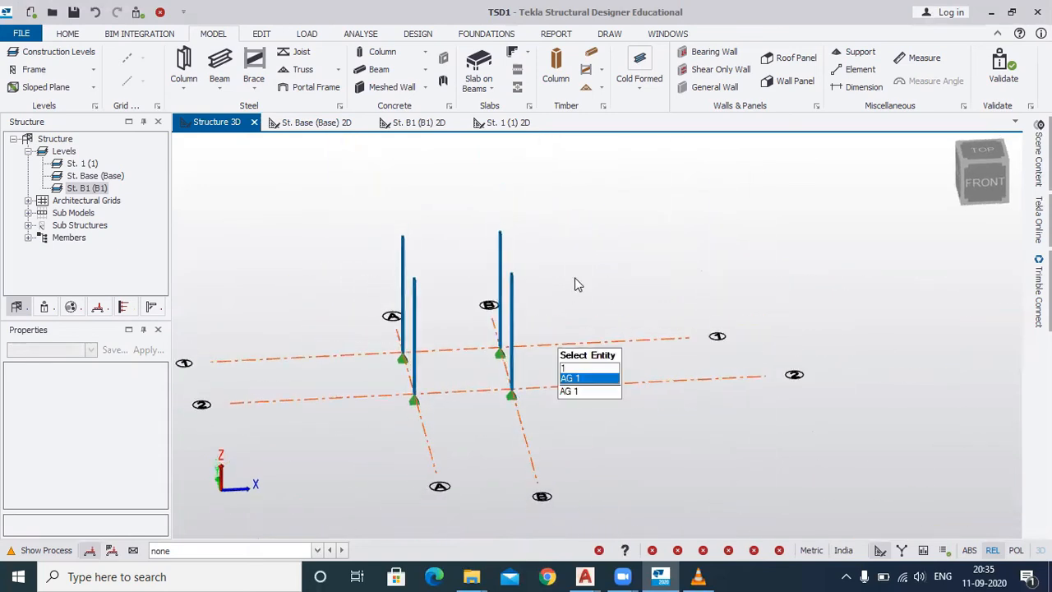
Step: Select all four steel columns to review their section and grade, then clear the selection and view them from another 3D angle
{"action": "left_click_drag", "start_coordinate": [498, 275], "coordinate": [319, 181]}
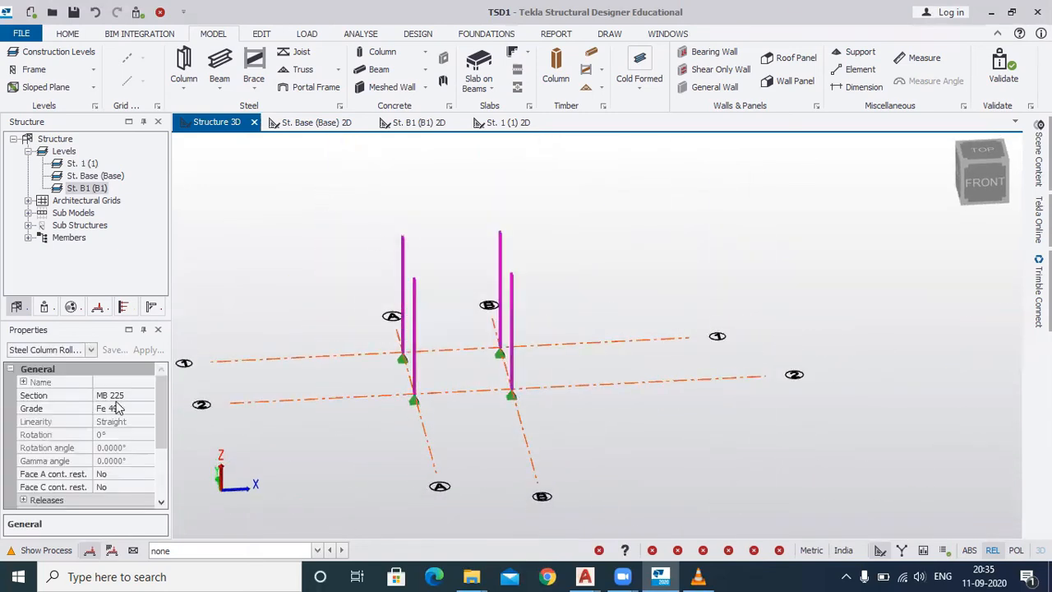
{"action": "scroll", "coordinate": [157, 411], "scroll_direction": "down", "scroll_amount": 1}
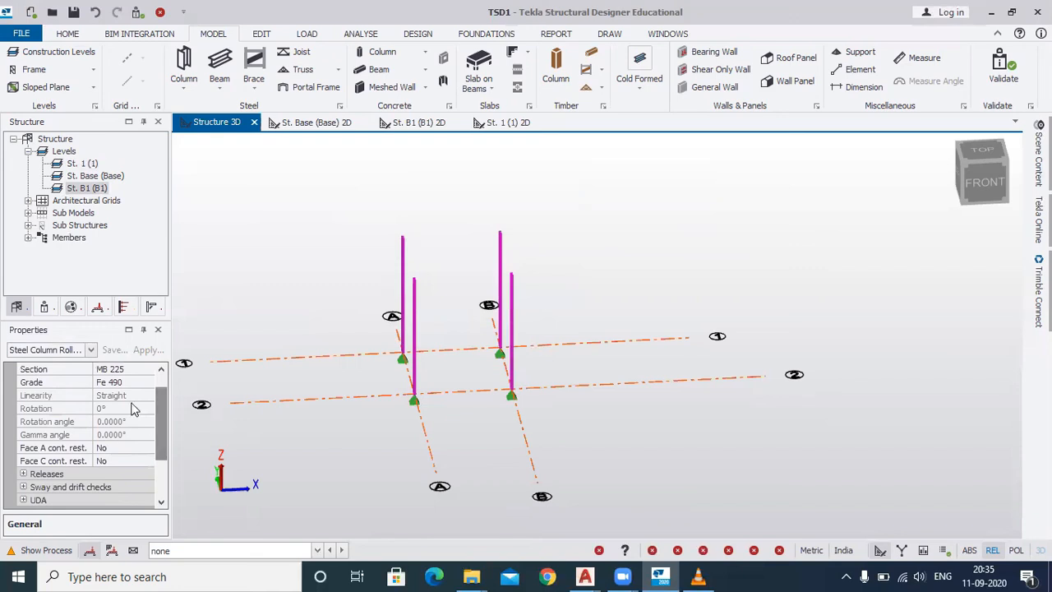
{"action": "left_click", "coordinate": [343, 226]}
{"action": "middle_click_drag", "start_coordinate": [342, 260], "coordinate": [573, 324], "text": "shift"}
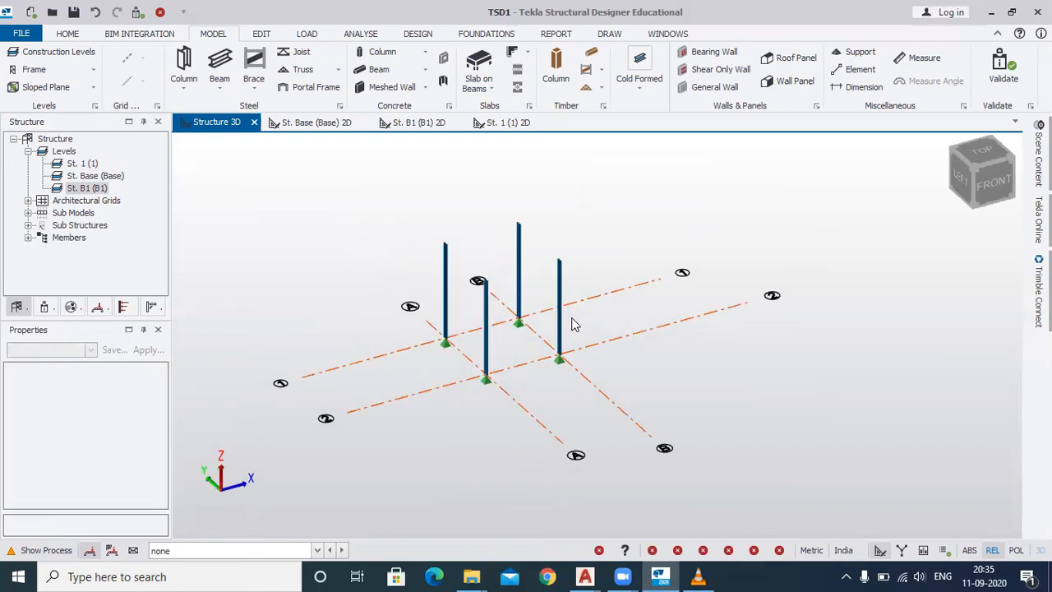